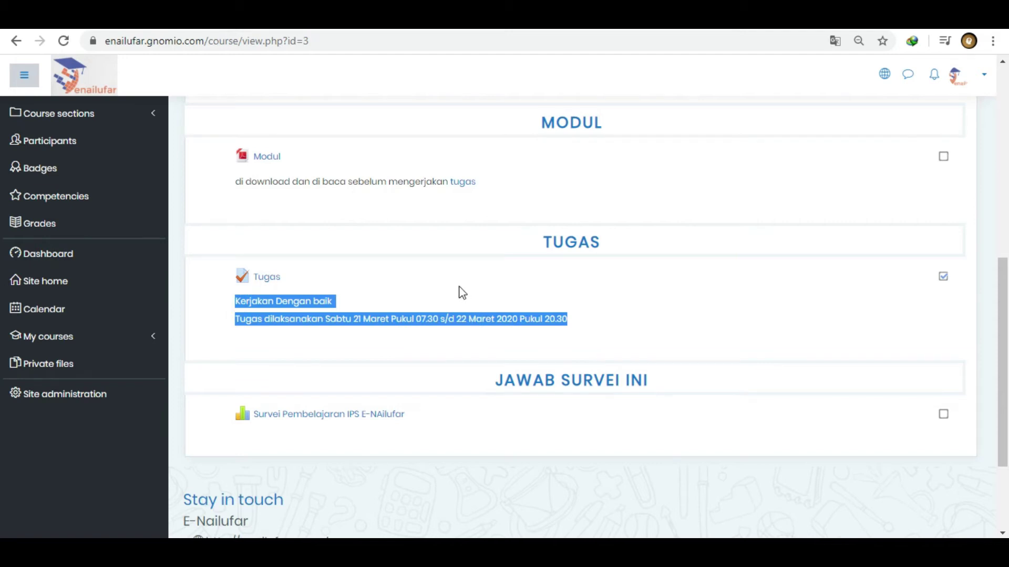
- Open the Tugas quiz in the TUGAS section and start a timed attempt
left_click(267, 278)
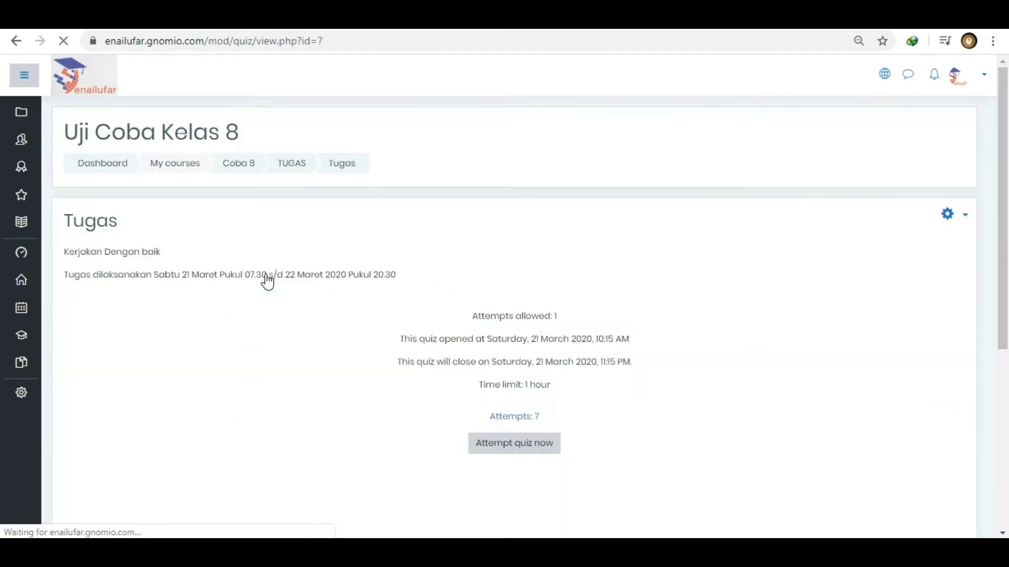
scroll(545, 288, "down", 3)
scroll(545, 287, "up", 3)
scroll(545, 287, "down", 3)
scroll(547, 288, "up", 1)
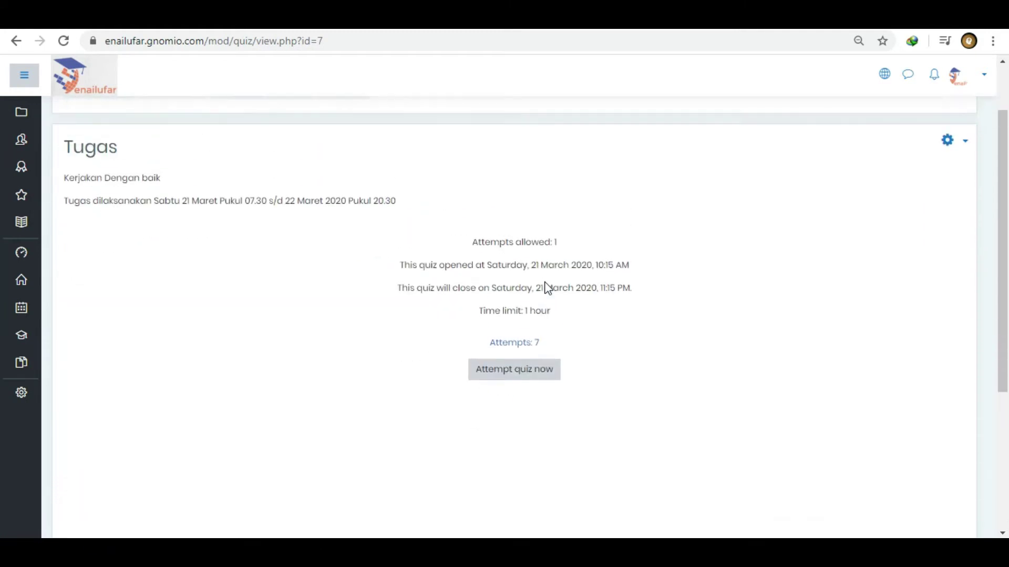
left_click(531, 379)
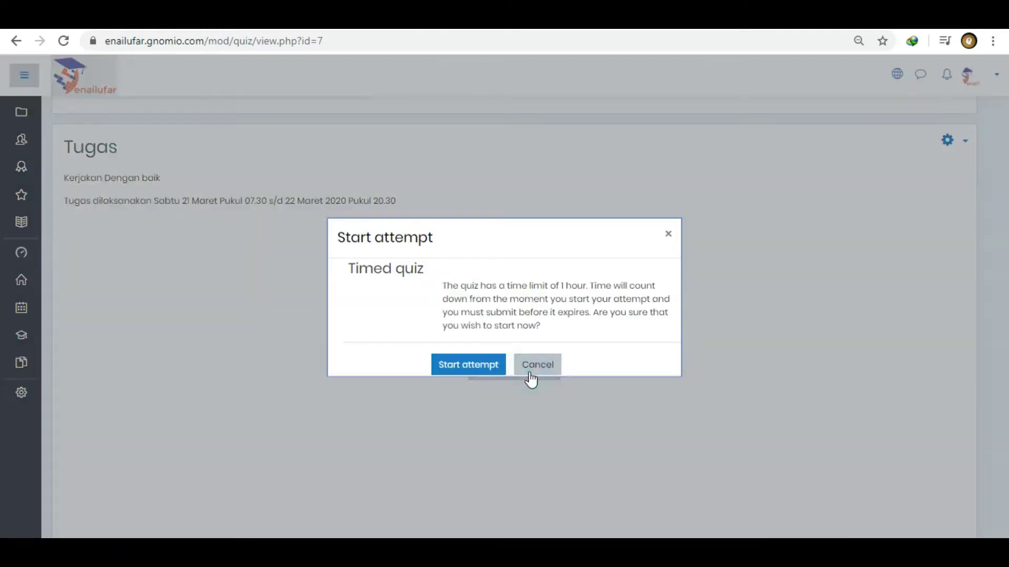
left_click(461, 375)
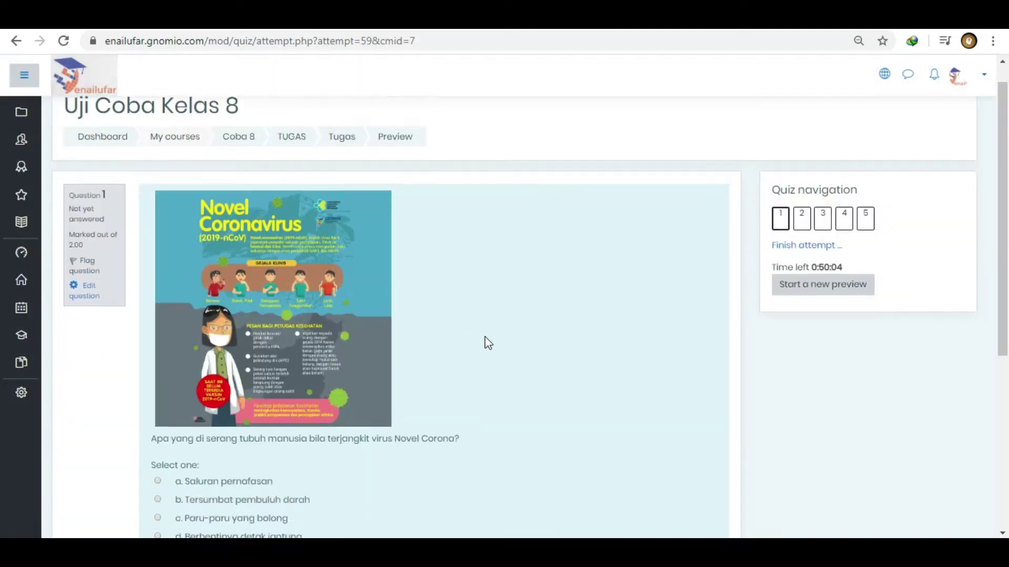
- Answer question 1 with "Saluran pernafasan" and go to the next question
scroll(488, 342, "down", 3)
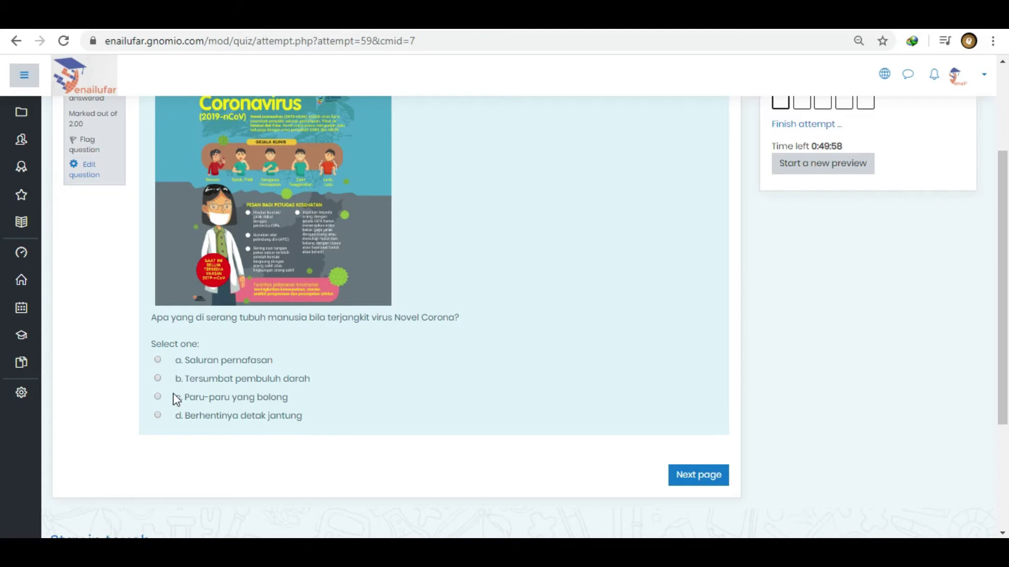
left_click(164, 366)
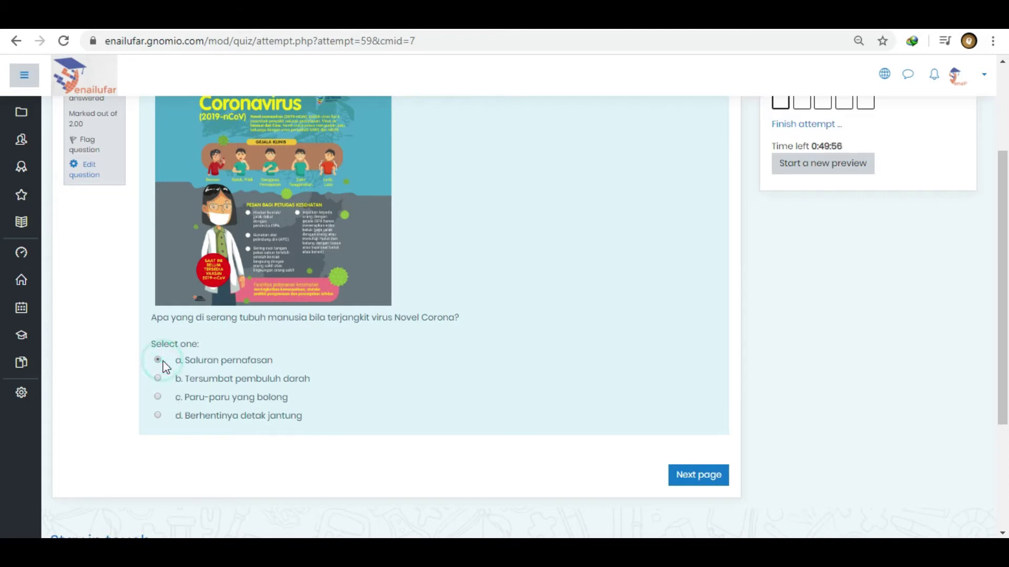
left_click(707, 474)
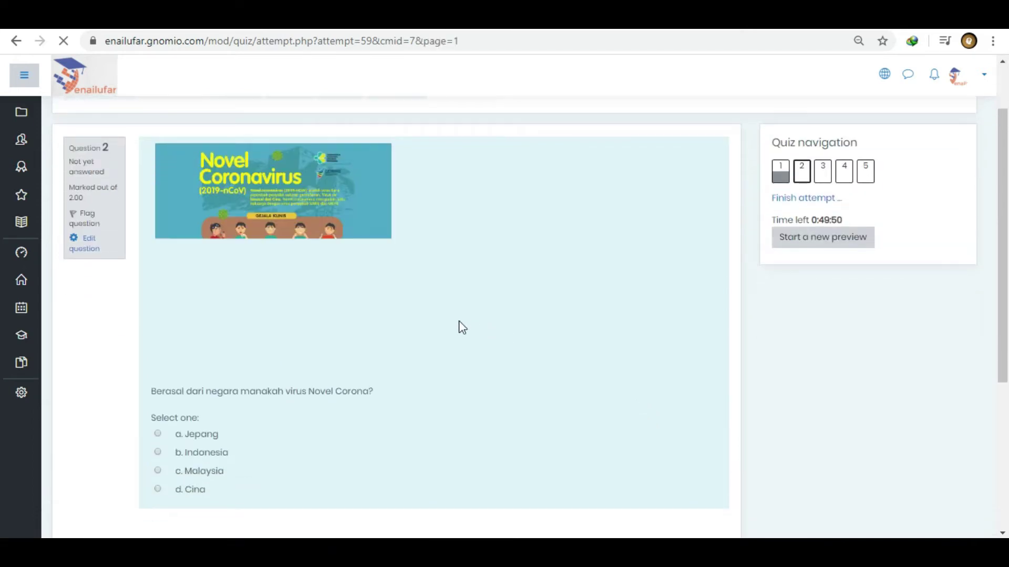
- Answer question 2 about the virus's country of origin with "Cina" and go to the next question
scroll(459, 321, "down", 1)
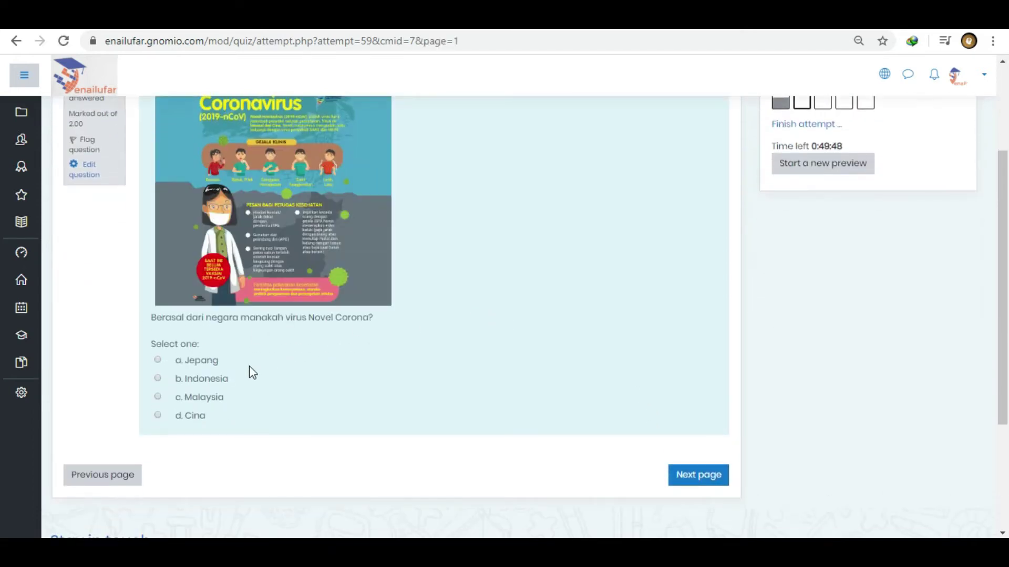
left_click(200, 413)
scroll(497, 356, "up", 1)
scroll(497, 356, "down", 2)
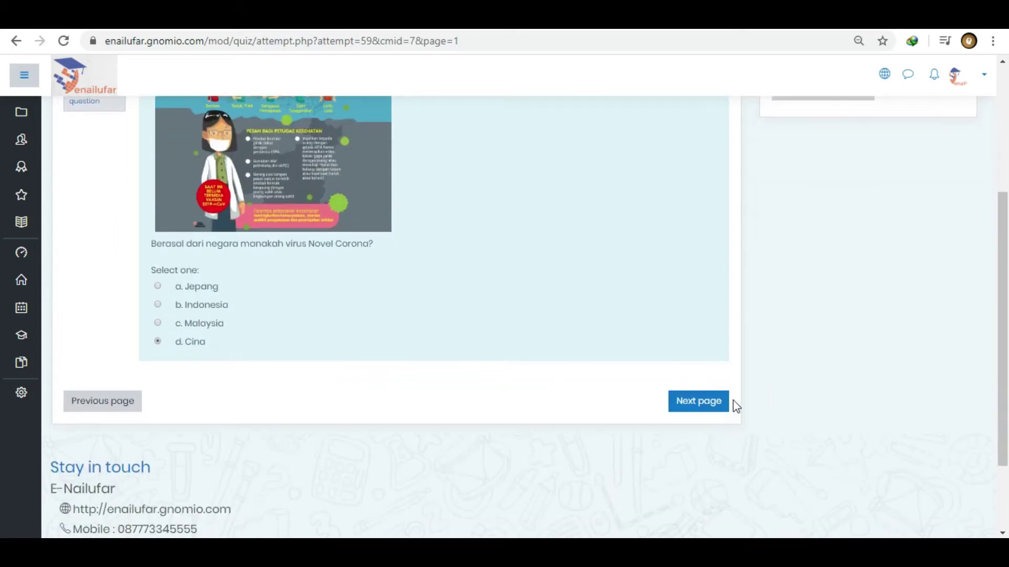
left_click(711, 404)
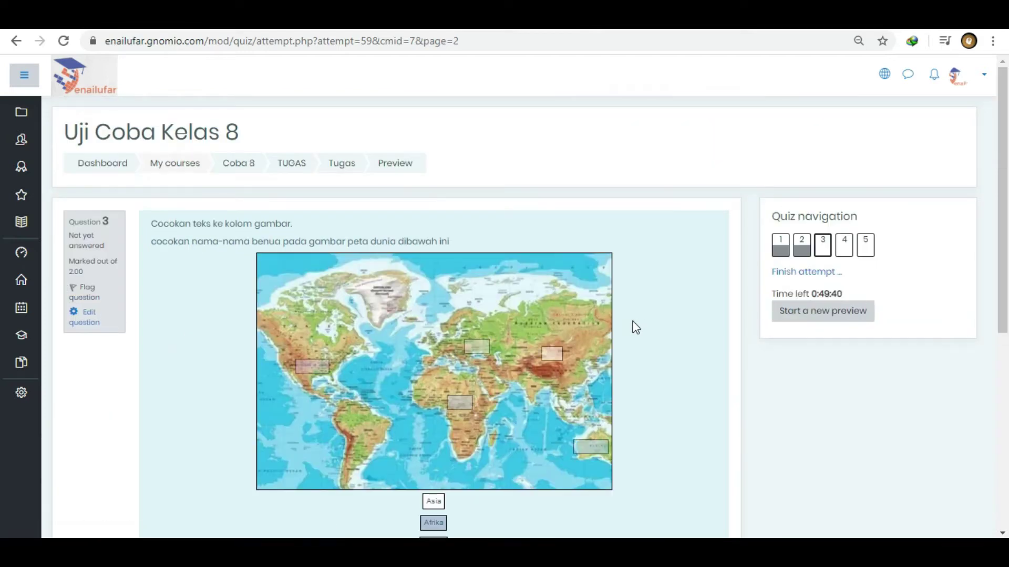
- Place the labels Asia, Afrika, Eropa, Amerika and Australia on their matching continents on the question 3 world map
scroll(636, 327, "down", 1)
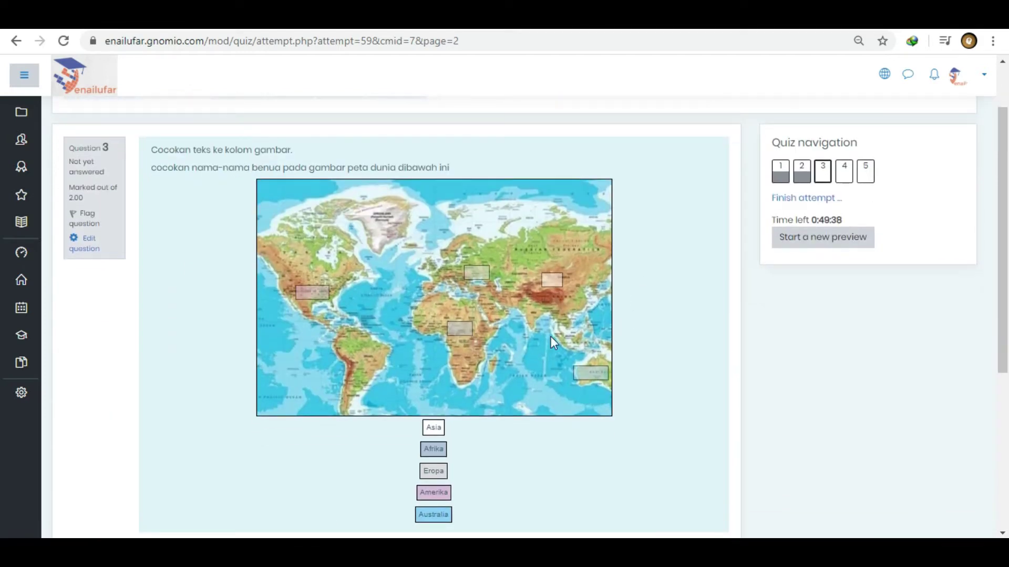
left_click_drag(429, 426, 553, 281)
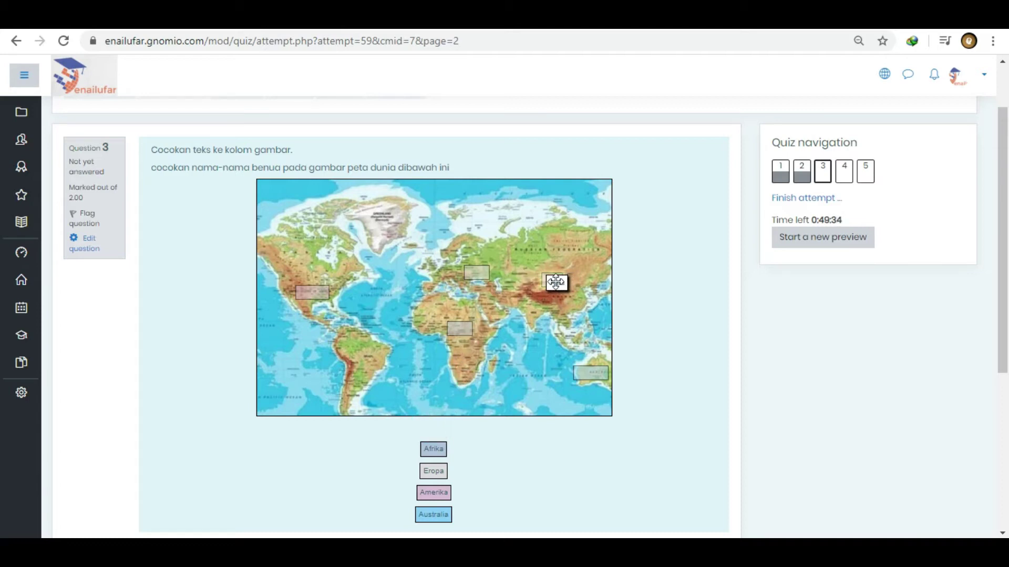
left_click_drag(441, 453, 462, 329)
left_click_drag(429, 470, 477, 273)
left_click_drag(428, 493, 308, 296)
left_click_drag(433, 512, 582, 368)
scroll(672, 314, "down", 3)
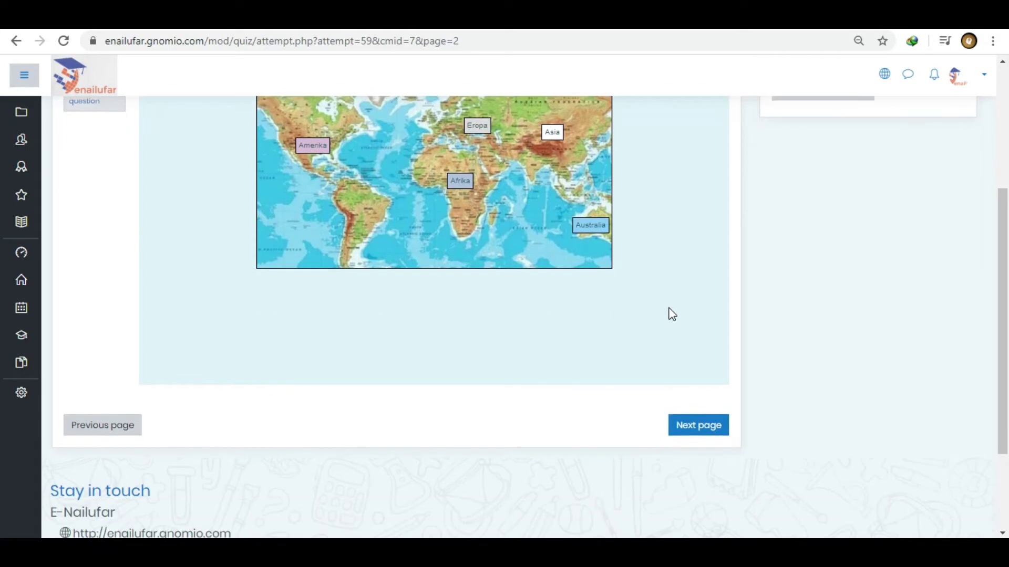
- Go on to question 4, answer it with "Asia" and proceed to question 5
left_click(698, 425)
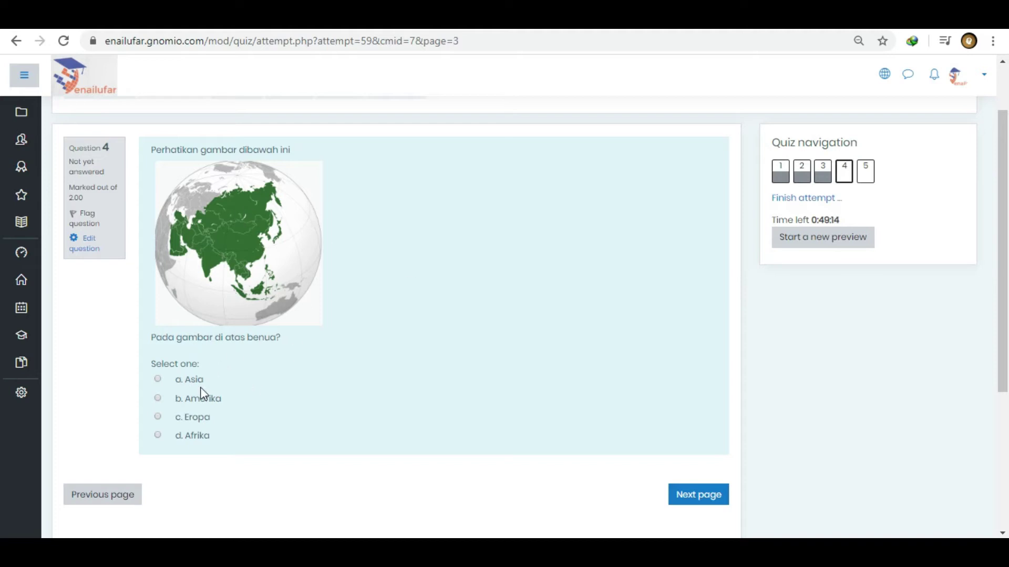
left_click(184, 378)
left_click(690, 503)
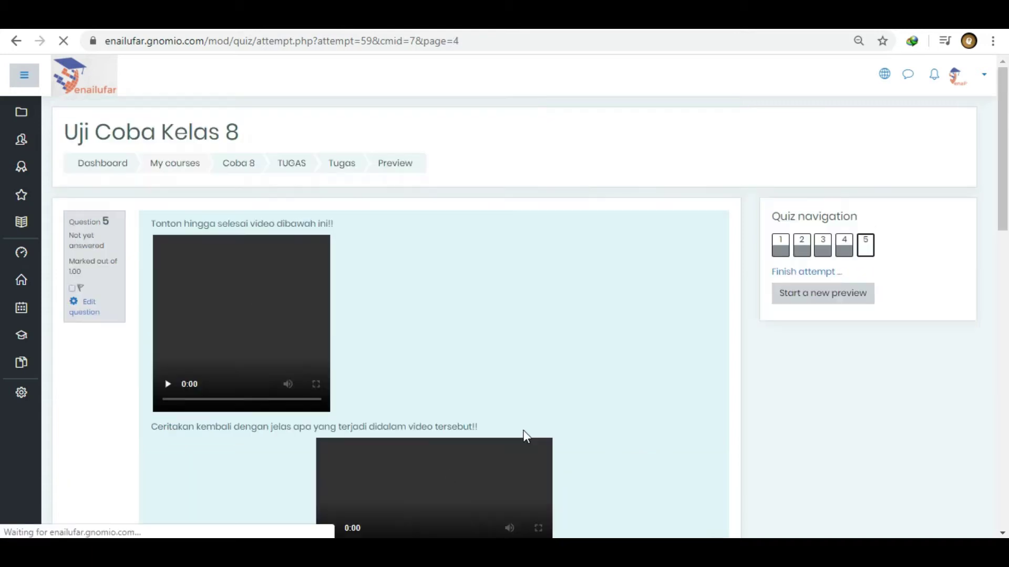
- Play the first video in question 5 and dismiss the download dialogs without downloading or adding an exception
scroll(491, 357, "down", 1)
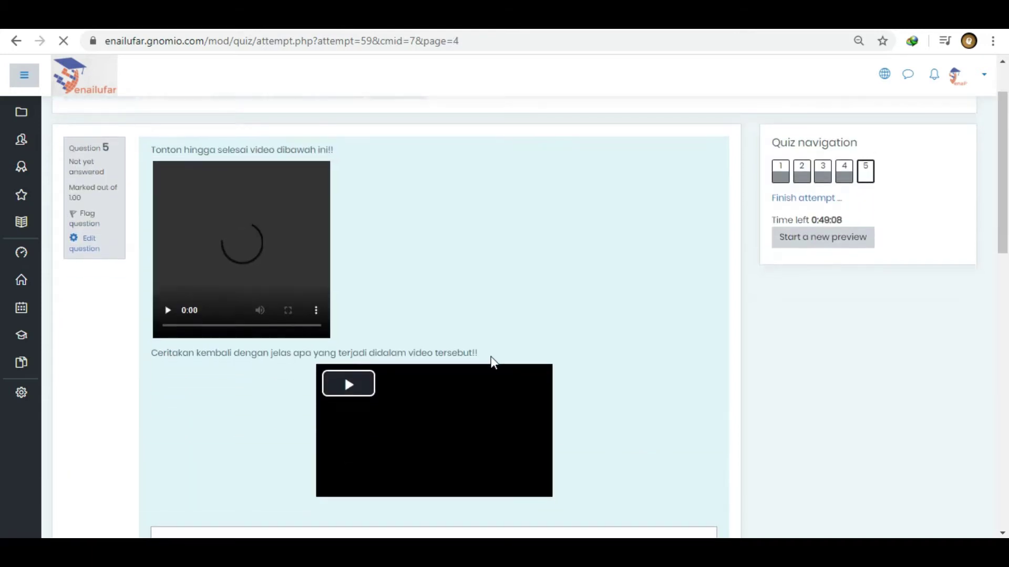
left_click(169, 313)
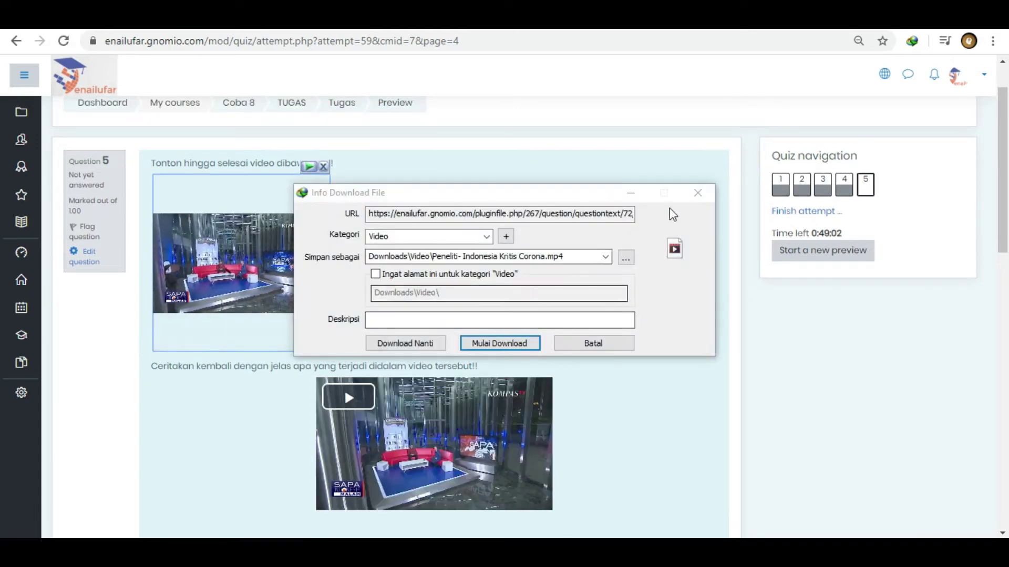
left_click(703, 200)
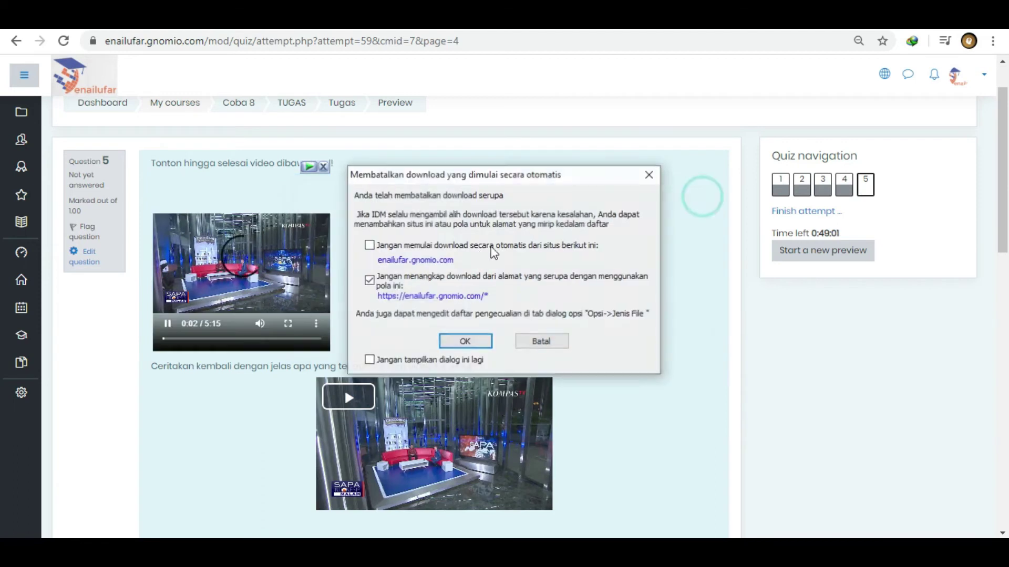
left_click(546, 343)
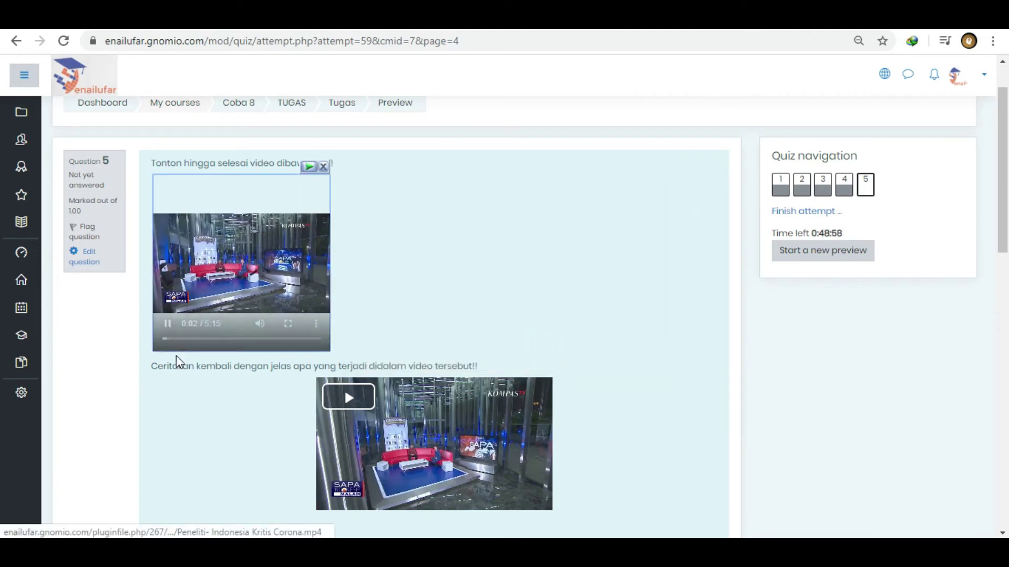
- Watch the playing question 5 video in full screen, then return to the quiz page
scroll(344, 301, "down", 1)
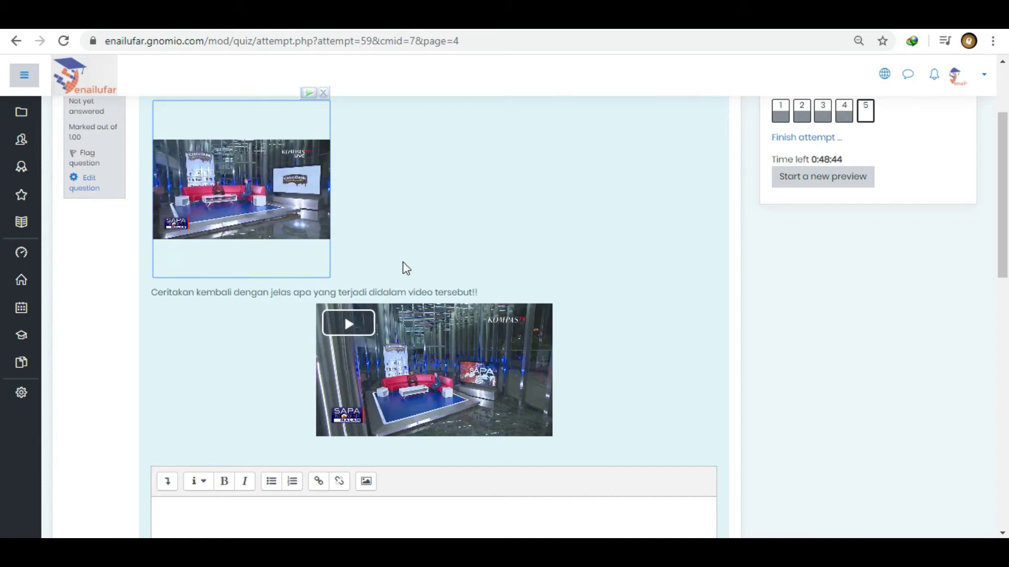
left_click(288, 249)
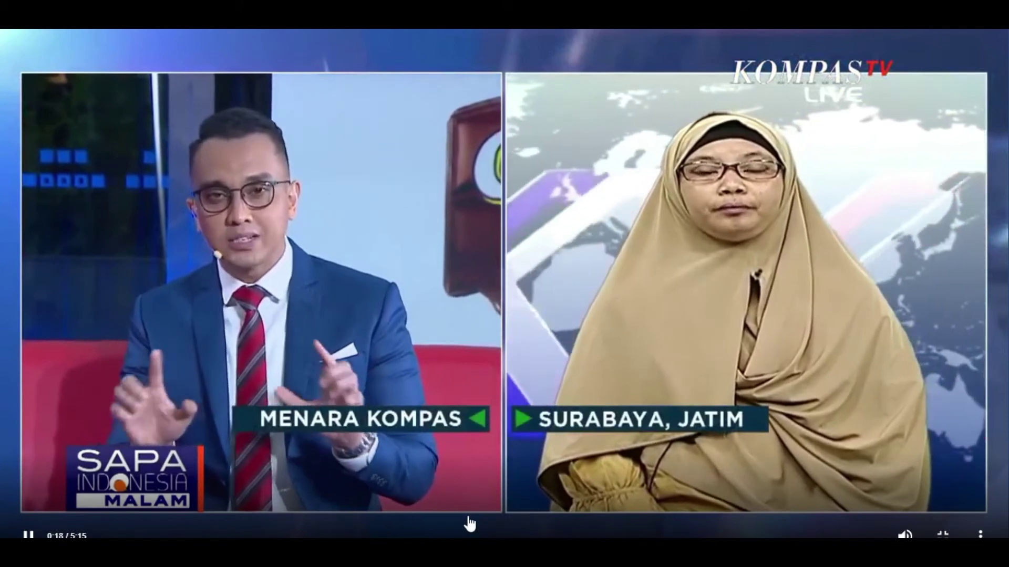
key("Escape")
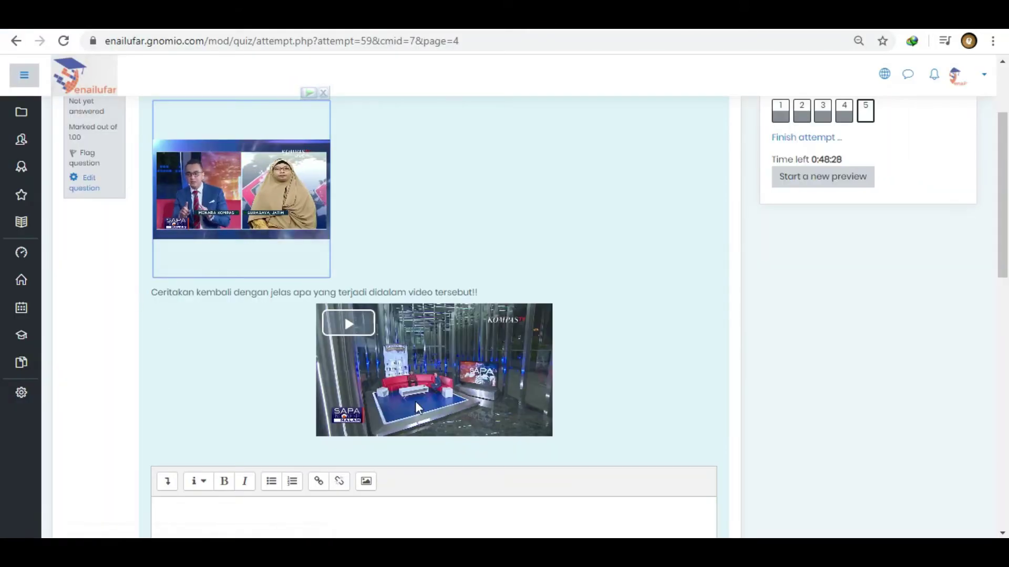
- Read the question 5 instruction about retelling the video and enter "Virus korona" as the essay answer
scroll(419, 408, "down", 2)
left_click_drag(151, 218, 495, 220)
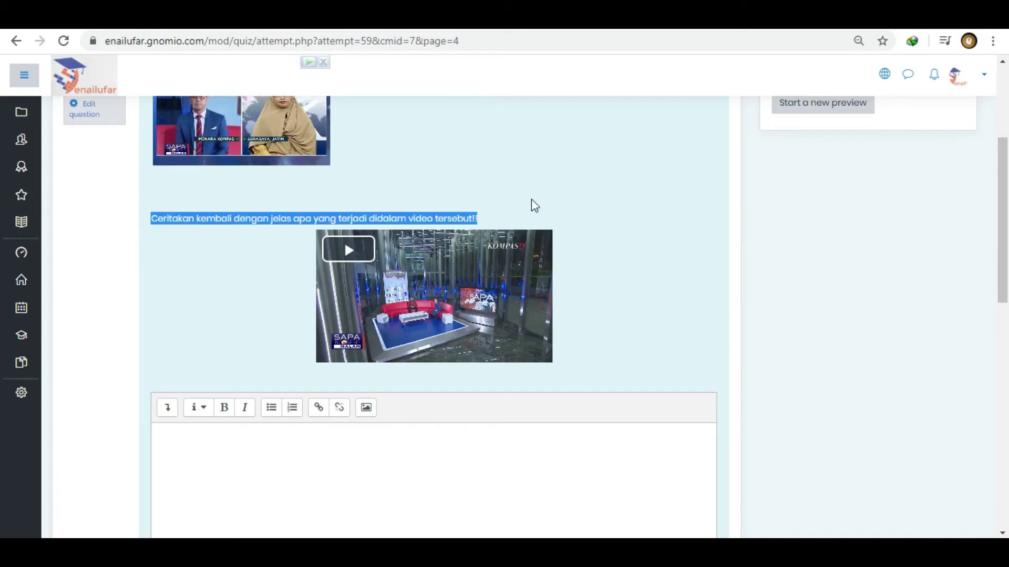
scroll(533, 205, "down", 1)
scroll(532, 203, "down", 3)
left_click(317, 234)
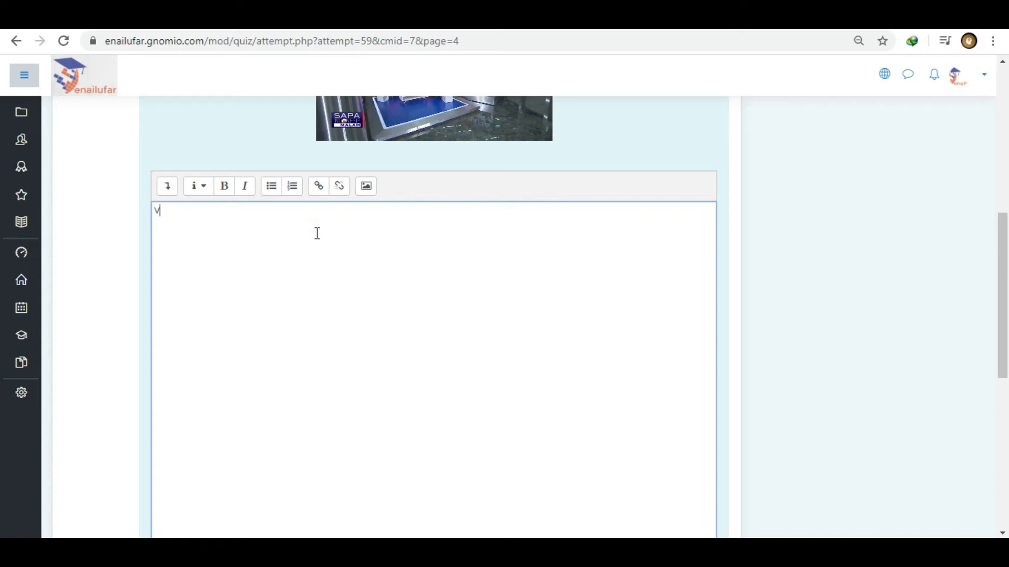
type("Virus")
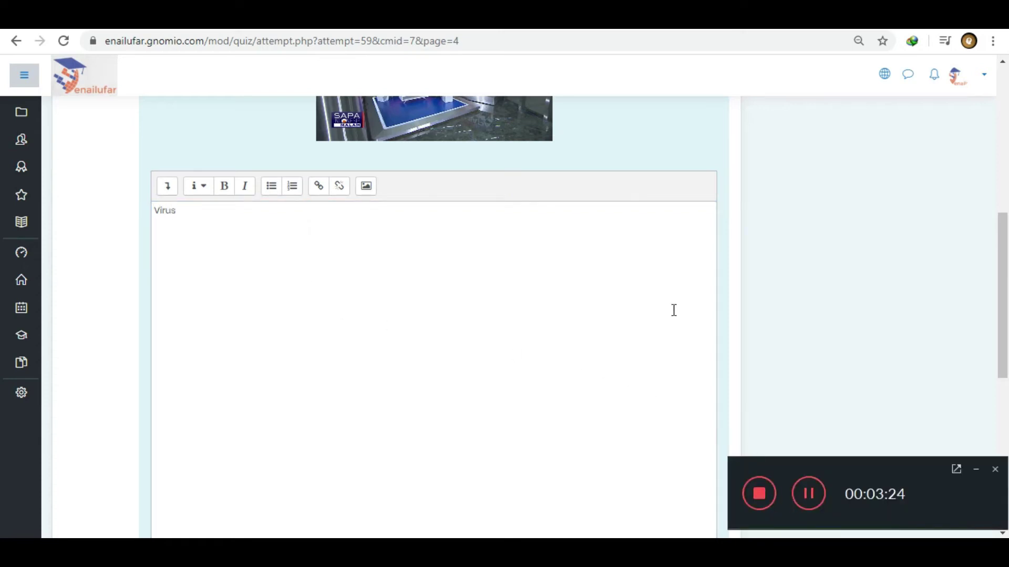
left_click(972, 469)
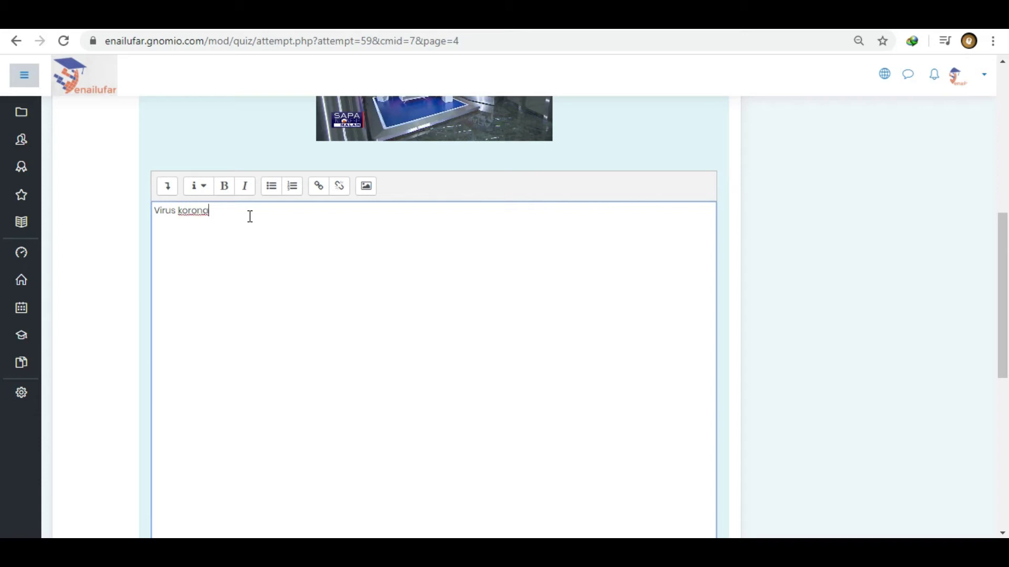
left_click(1005, 462)
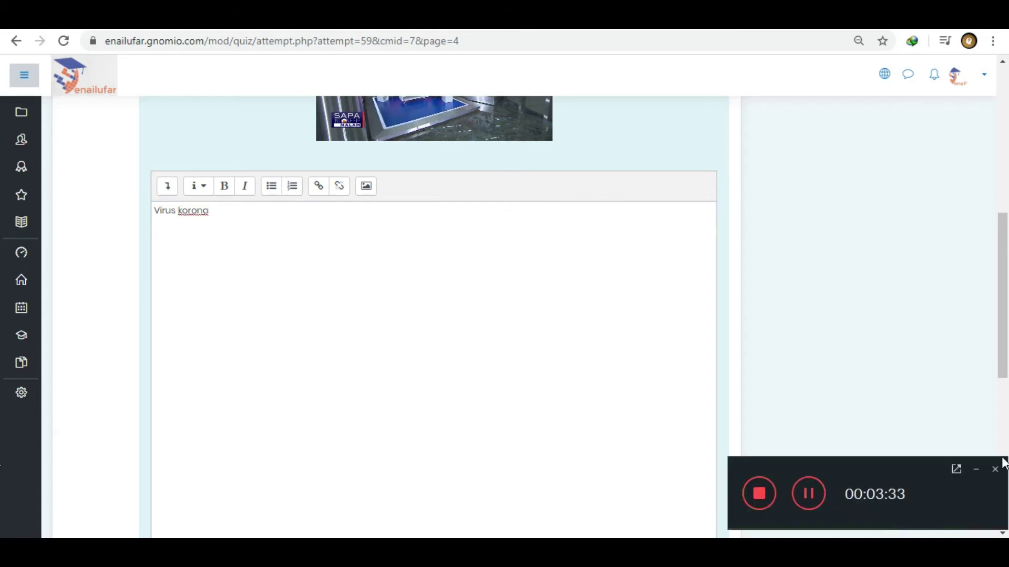
left_click(975, 469)
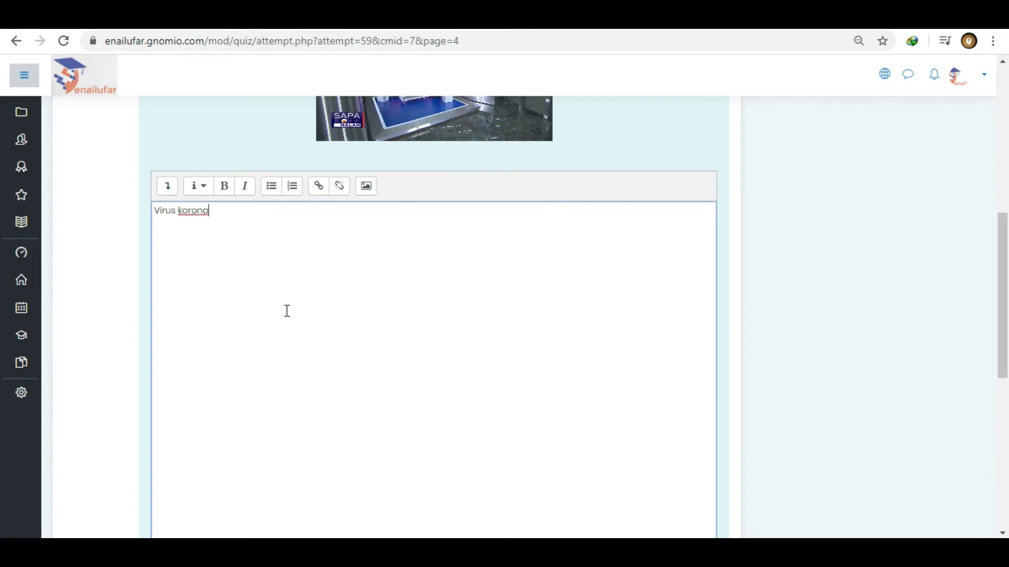
- Finish the attempt and submit all answers from the attempt summary, confirming the final submission
scroll(418, 441, "down", 1)
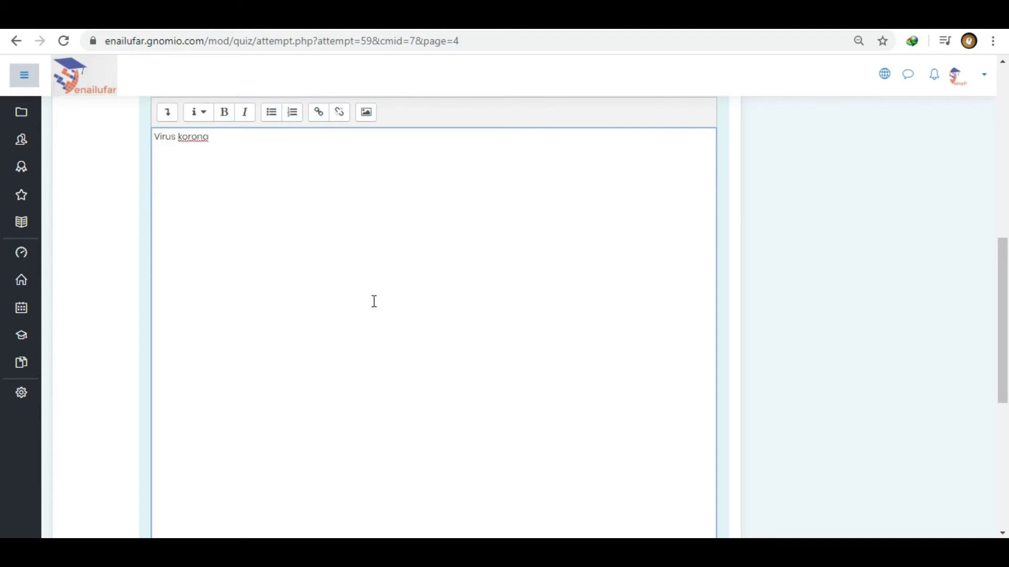
scroll(569, 345, "up", 2)
scroll(570, 344, "down", 7)
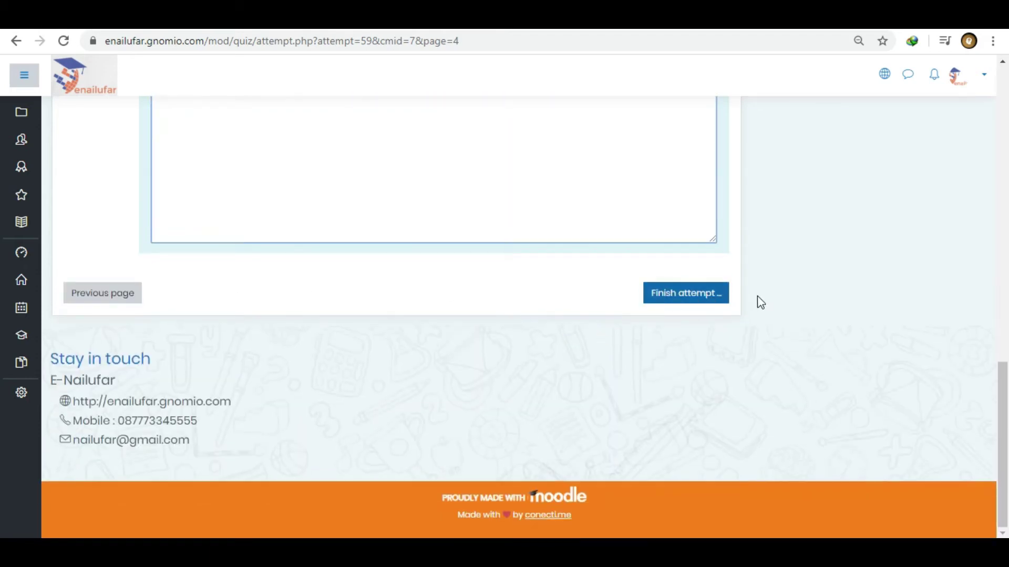
left_click(694, 304)
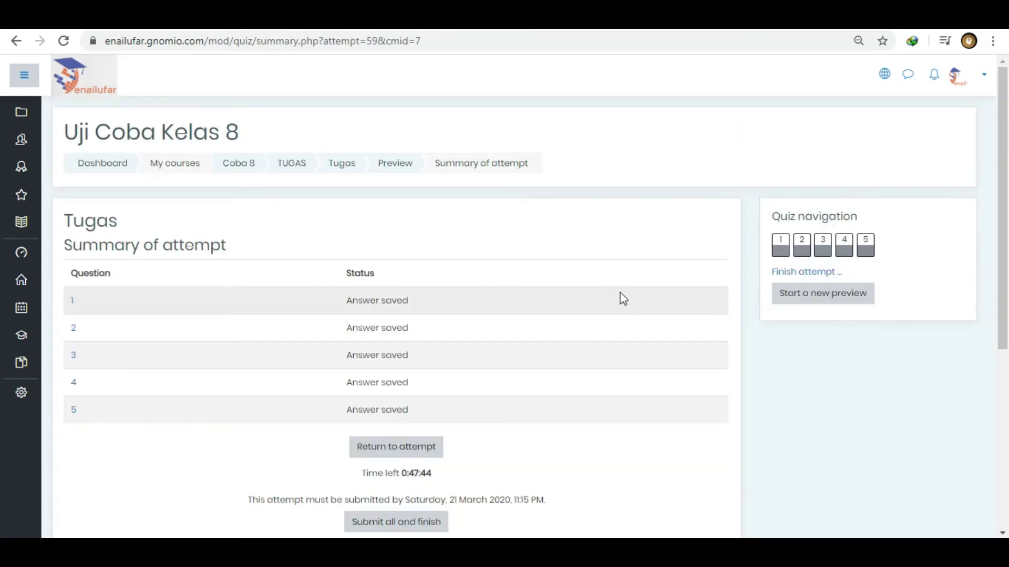
scroll(623, 299, "down", 2)
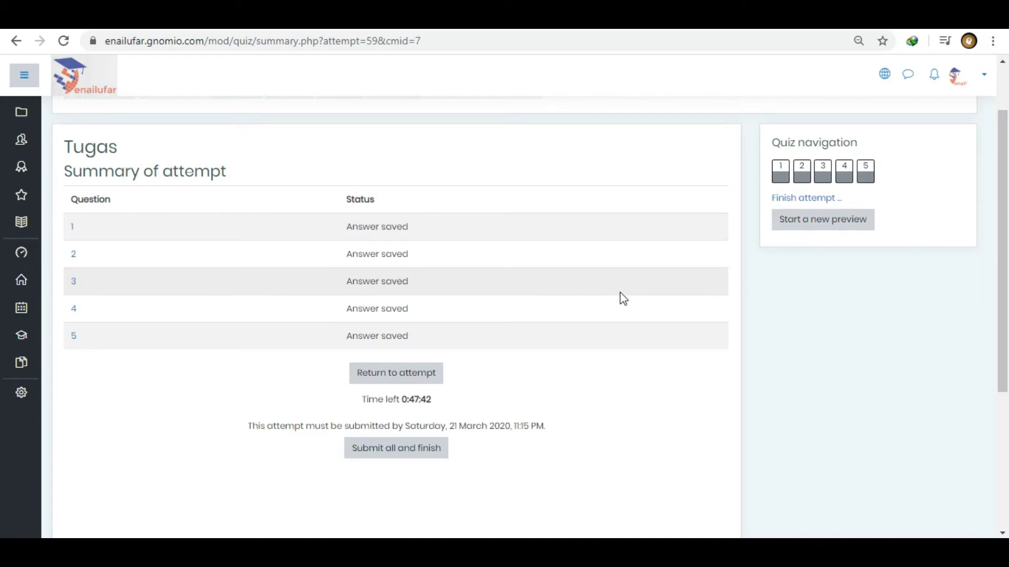
scroll(623, 299, "down", 2)
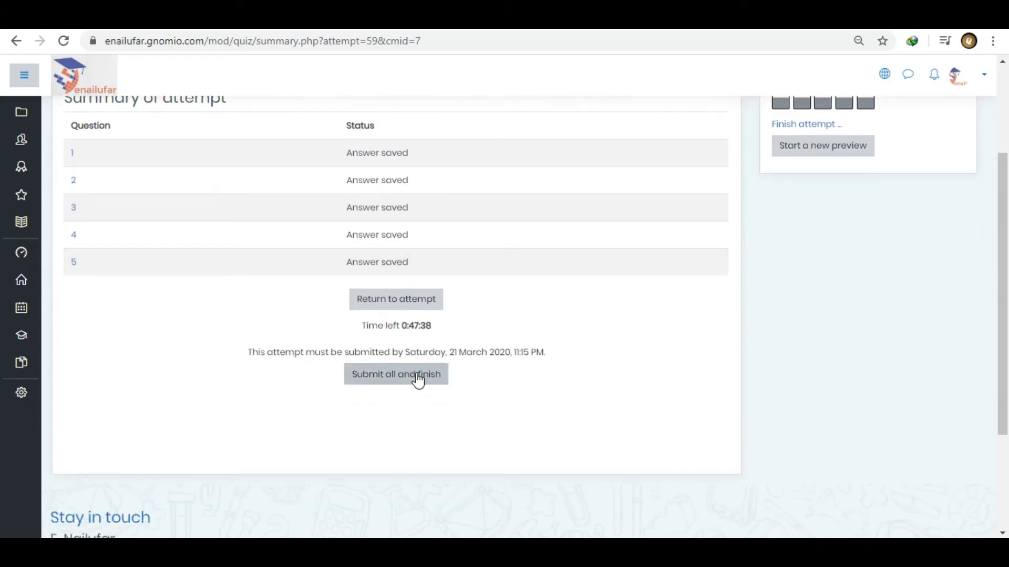
left_click(418, 376)
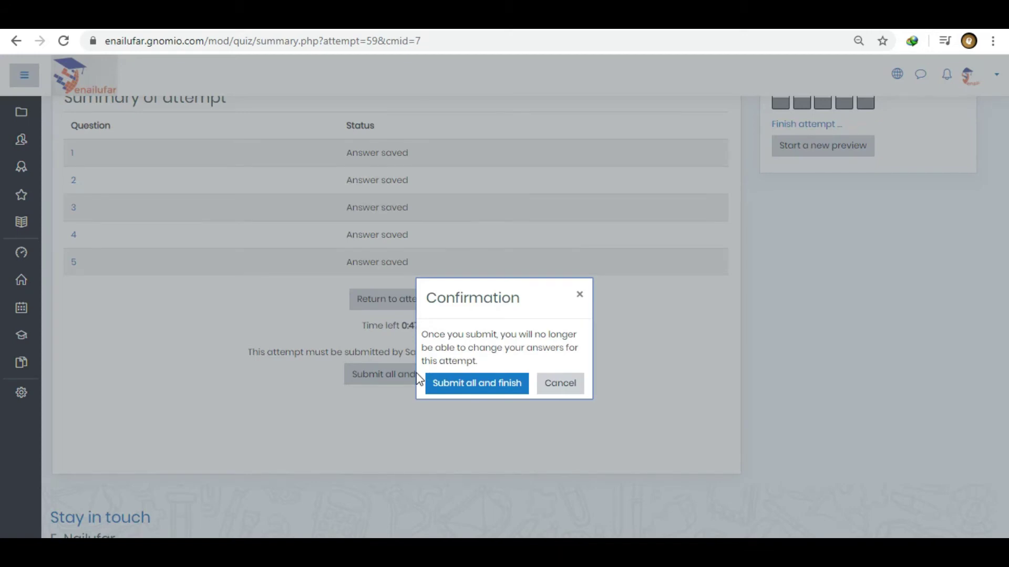
left_click(487, 391)
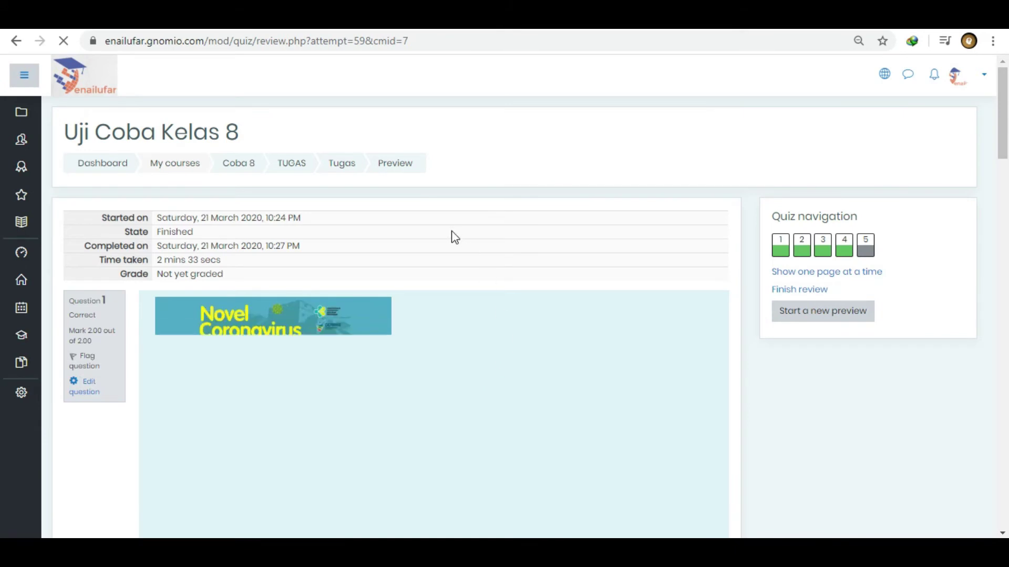
- Review the marks, chosen answers and feedback for all five questions in the finished Tugas attempt
scroll(455, 237, "down", 3)
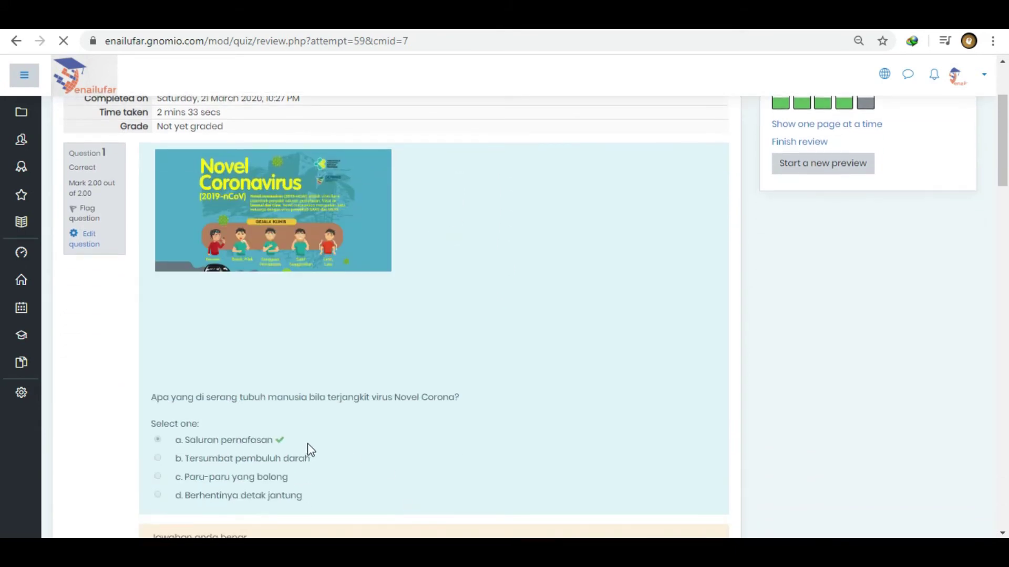
scroll(307, 444, "down", 4)
scroll(330, 434, "down", 3)
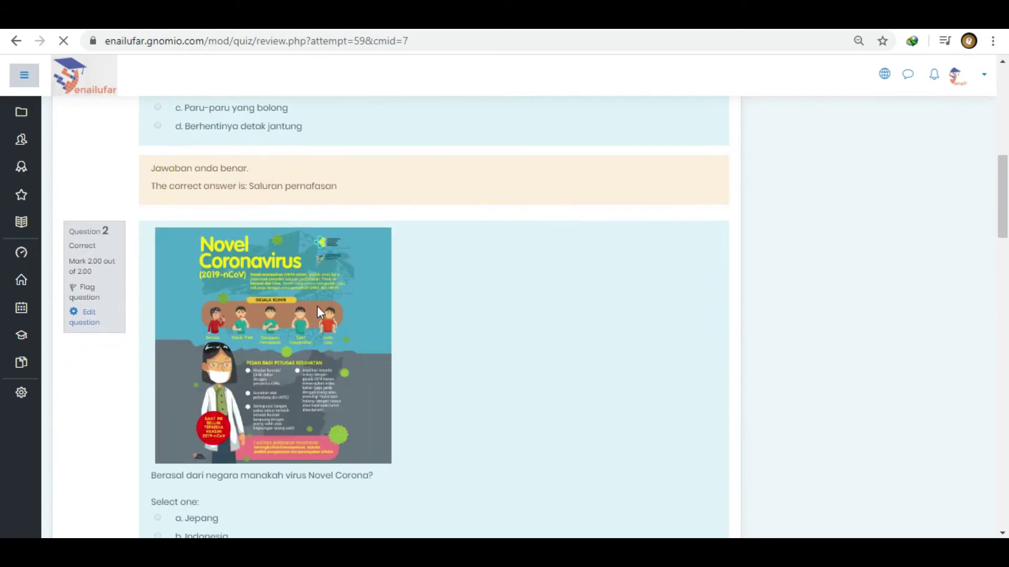
scroll(512, 403, "down", 3)
scroll(372, 390, "down", 5)
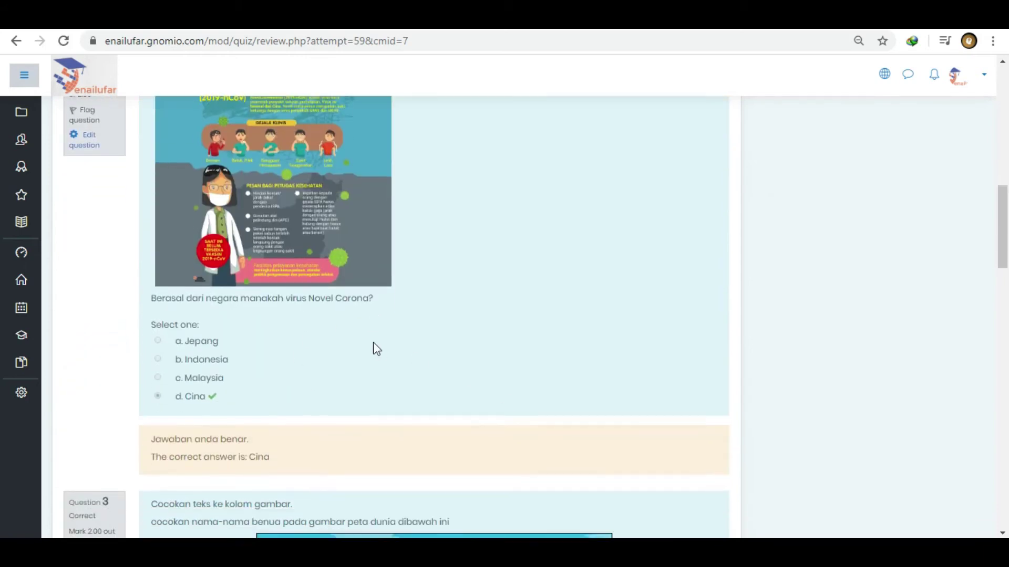
scroll(374, 342, "down", 4)
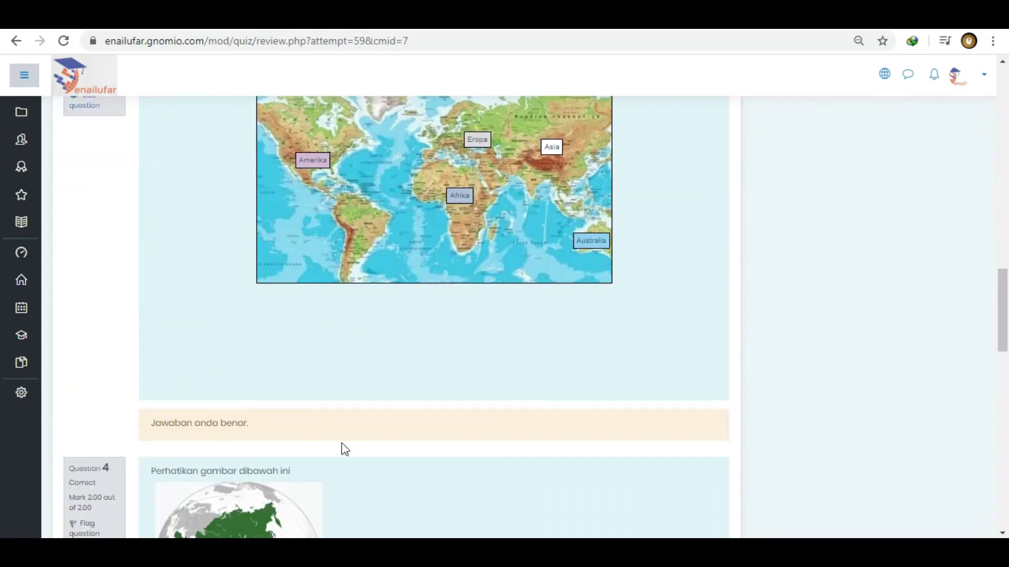
scroll(302, 350, "down", 7)
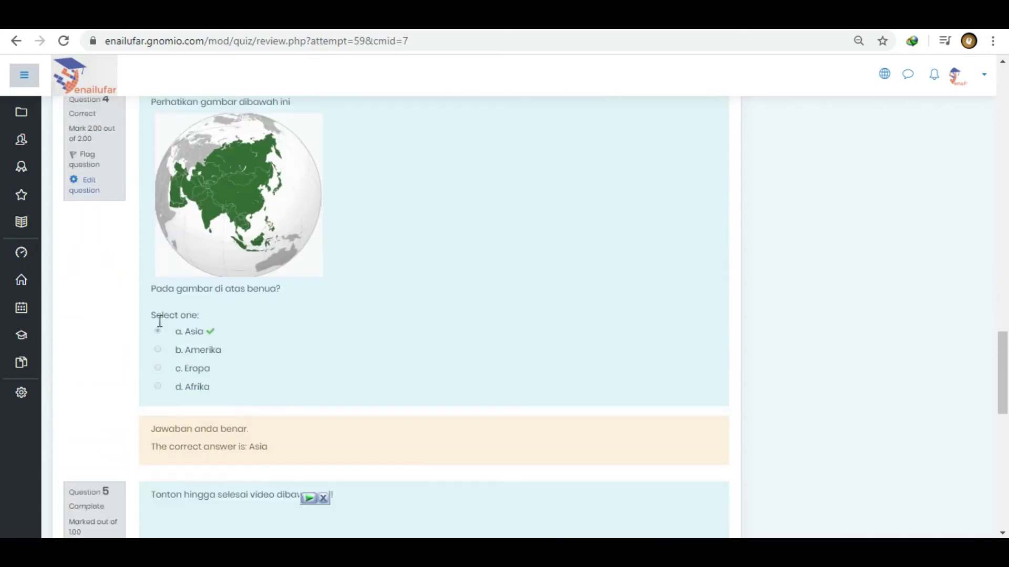
scroll(356, 371, "down", 11)
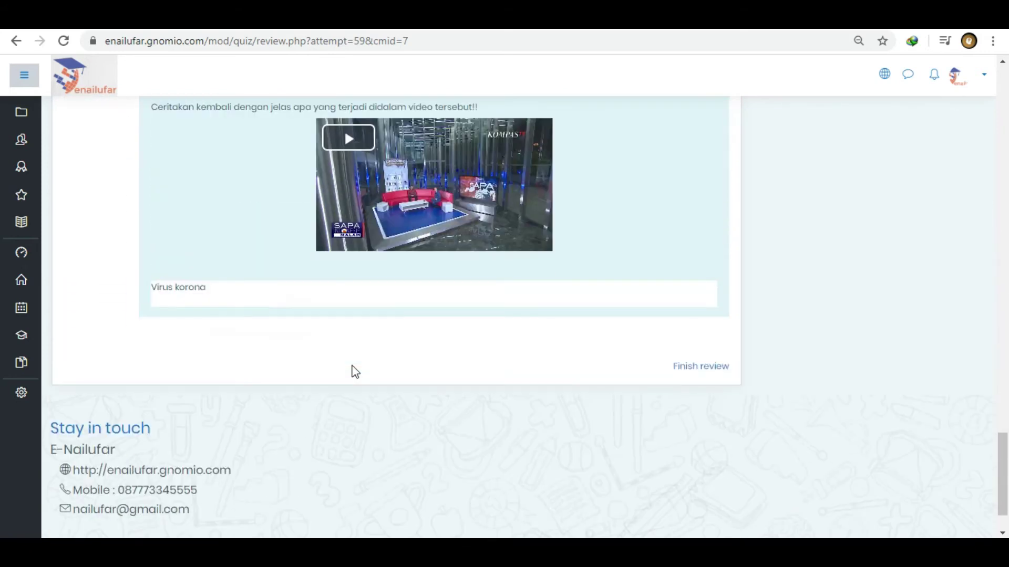
scroll(711, 342, "up", 4)
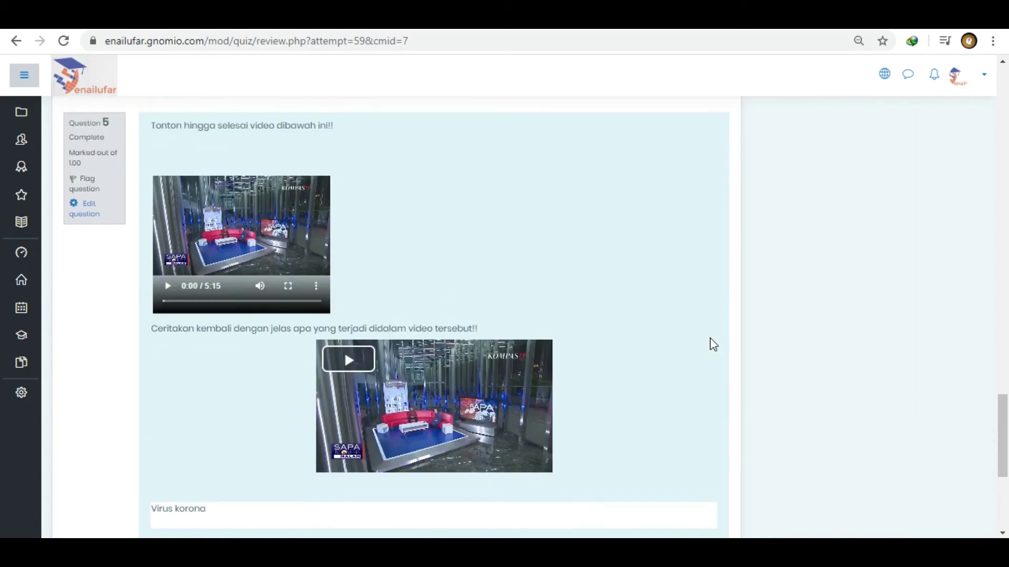
- Finish the attempt review and examine the maximum marks, grade and submission state in the summary of previous attempts
scroll(707, 346, "down", 5)
left_click(691, 304)
scroll(691, 308, "down", 3)
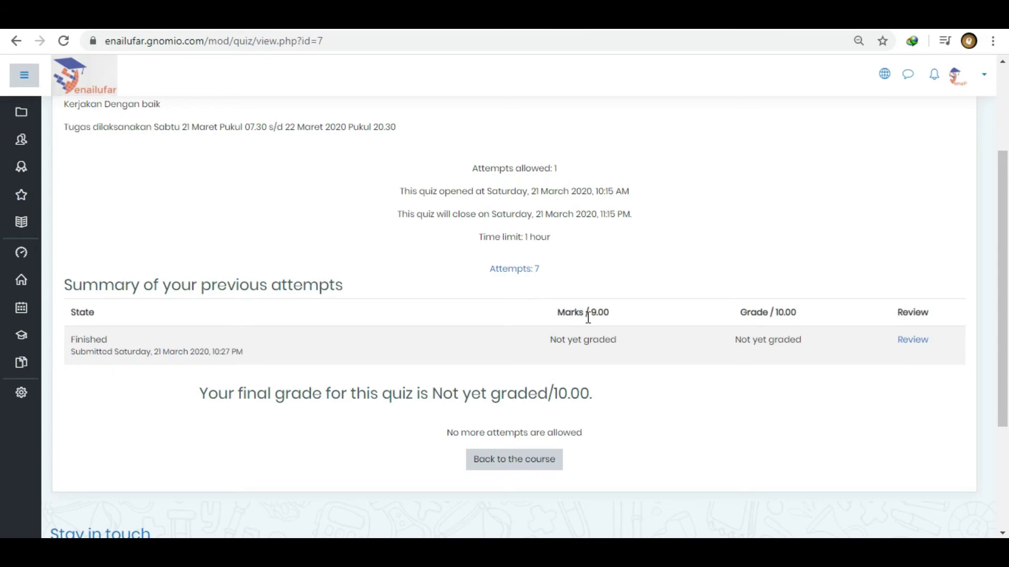
left_click_drag(590, 316, 622, 310)
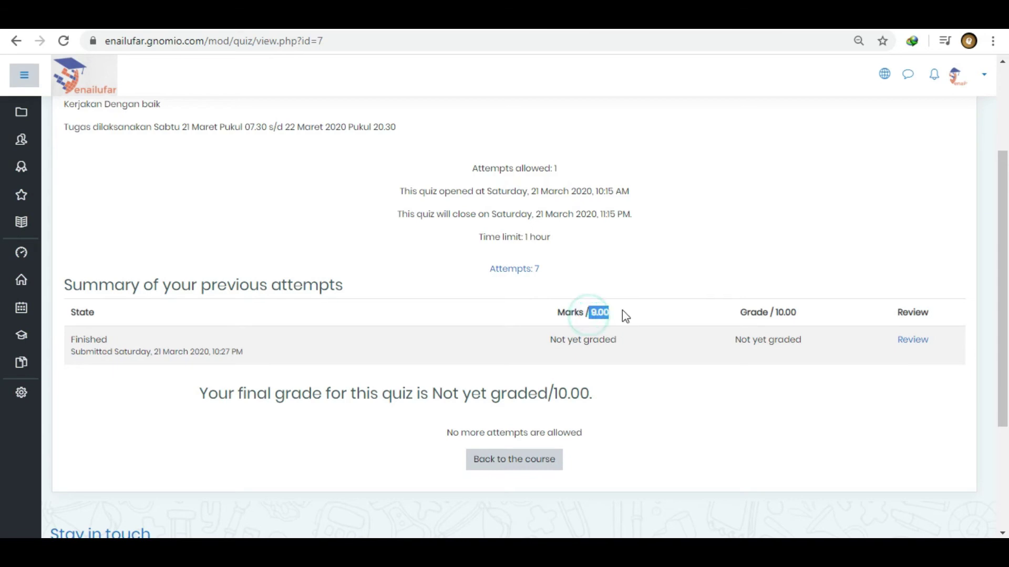
scroll(647, 277, "down", 3)
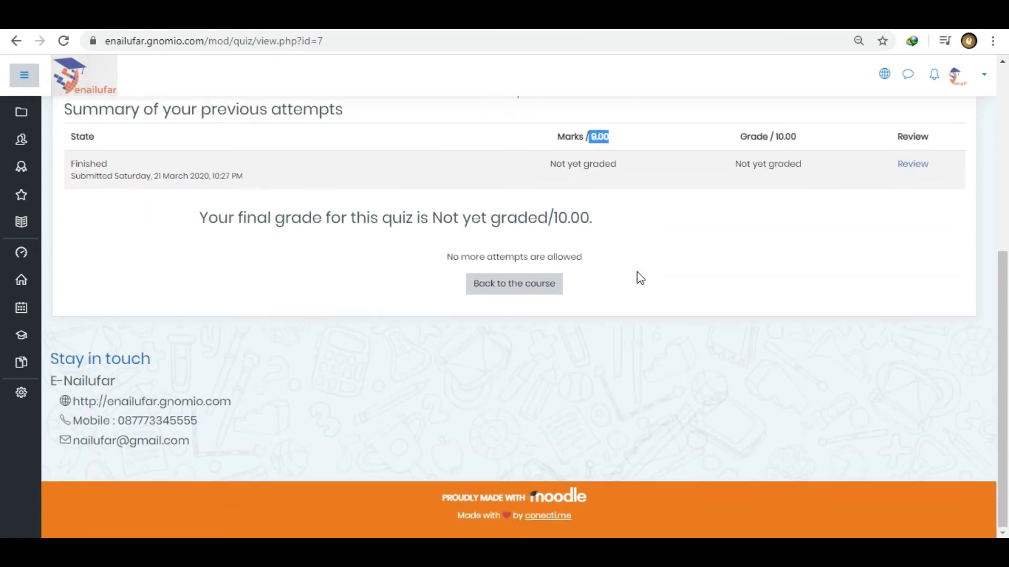
scroll(544, 290, "up", 6)
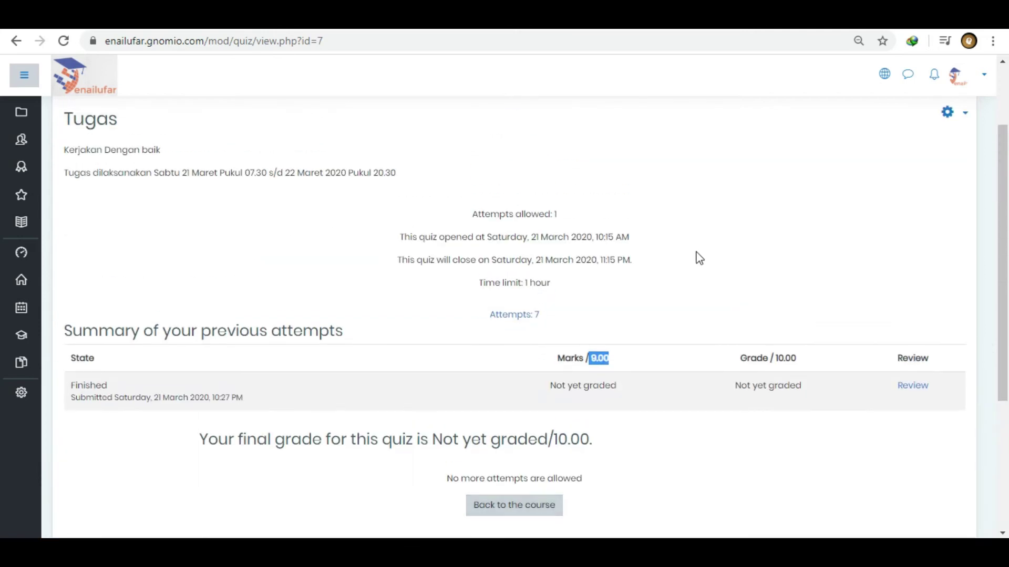
scroll(698, 257, "up", 2)
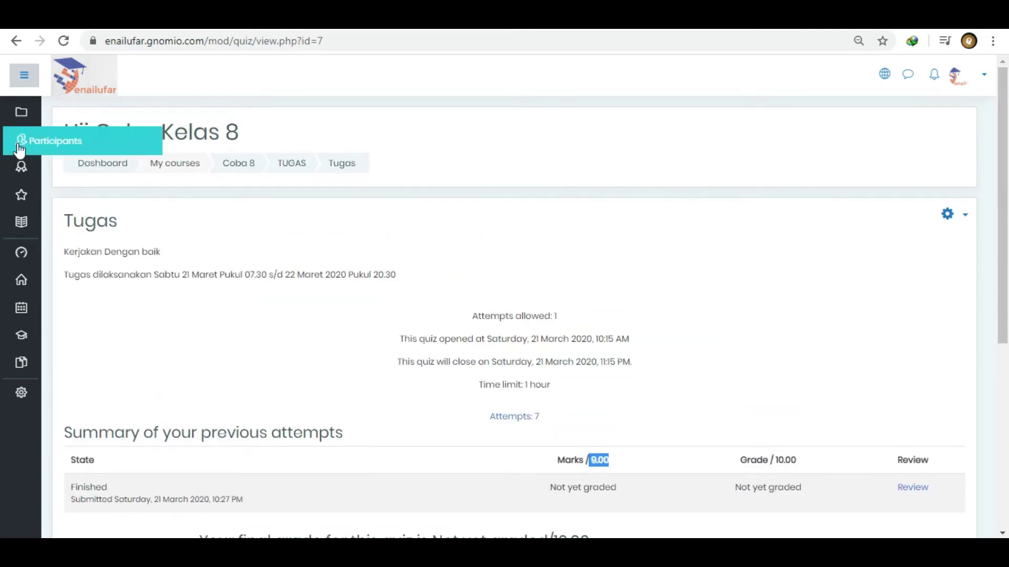
- Open the Survei Pembelajaran IPS E-NAilufar survey from the Jawab Survei ini section of the course
mouse_move(25, 336)
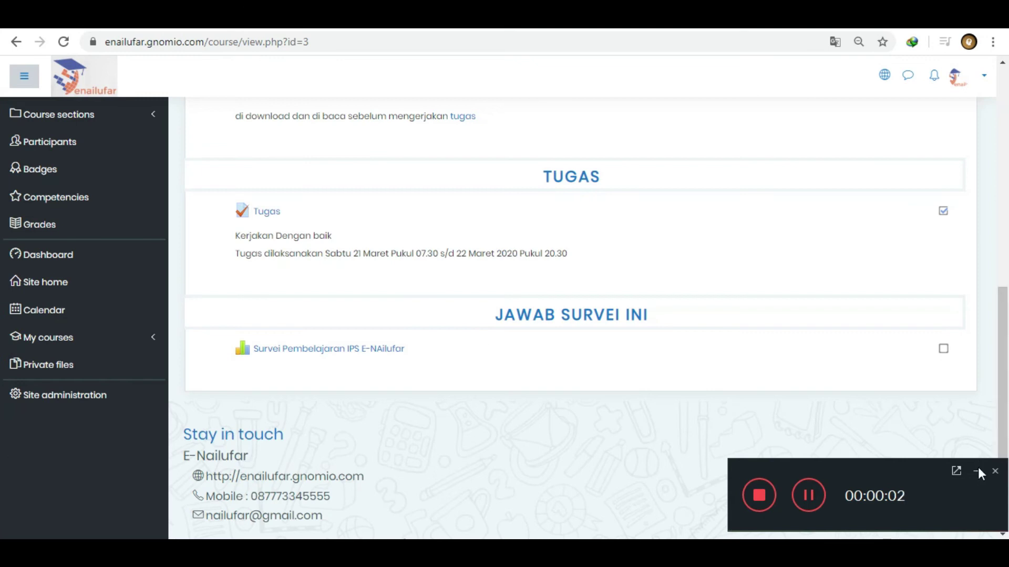
left_click(976, 472)
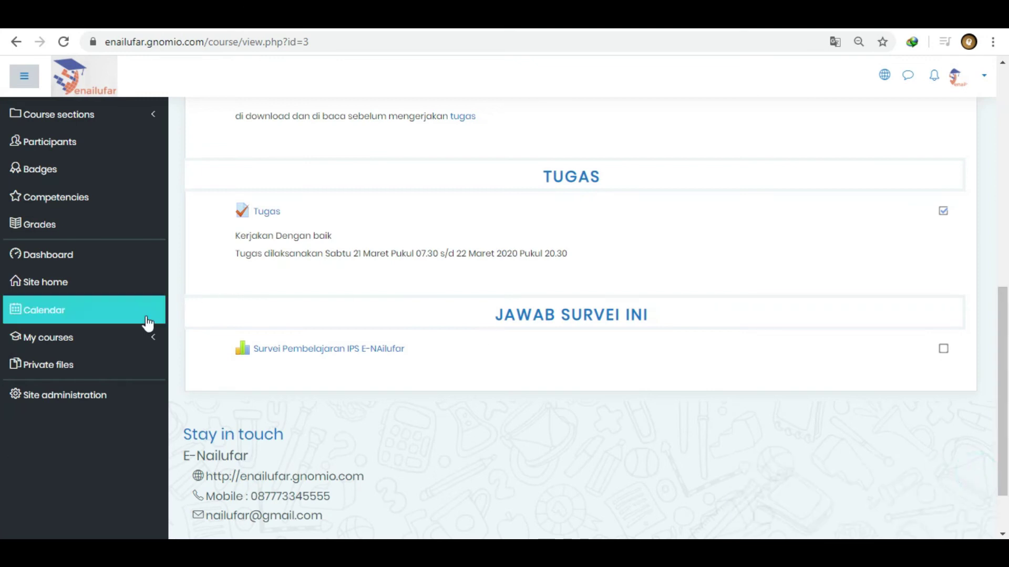
left_click(350, 351)
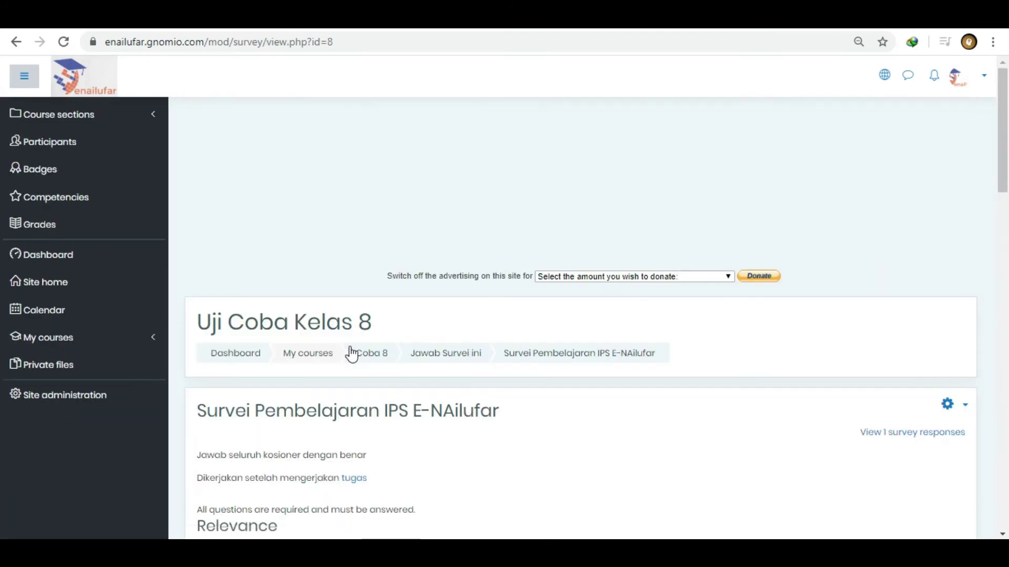
scroll(455, 312, "down", 5)
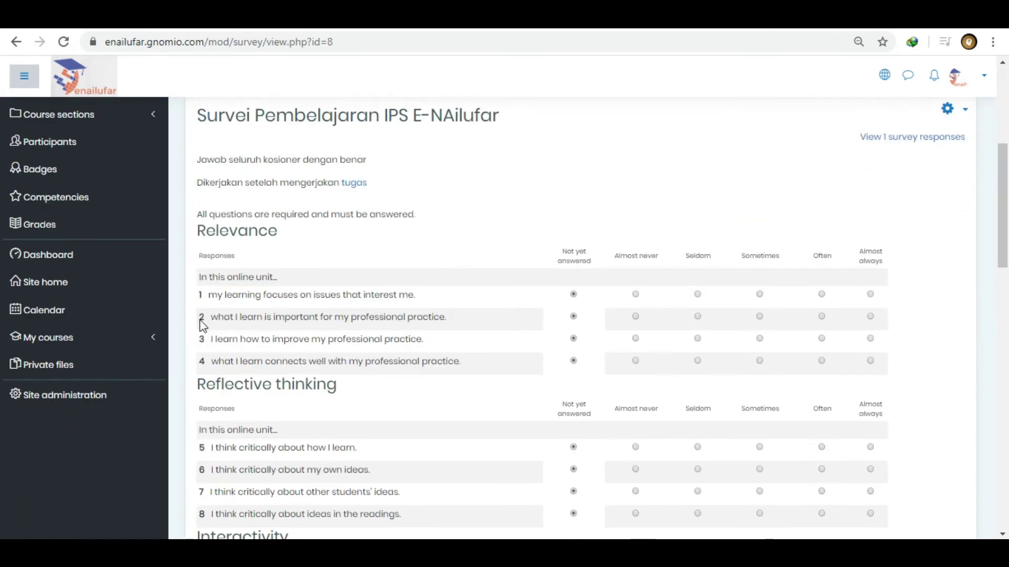
- Switch the site language to Indonesian (id) and display the survey questions
left_click(884, 74)
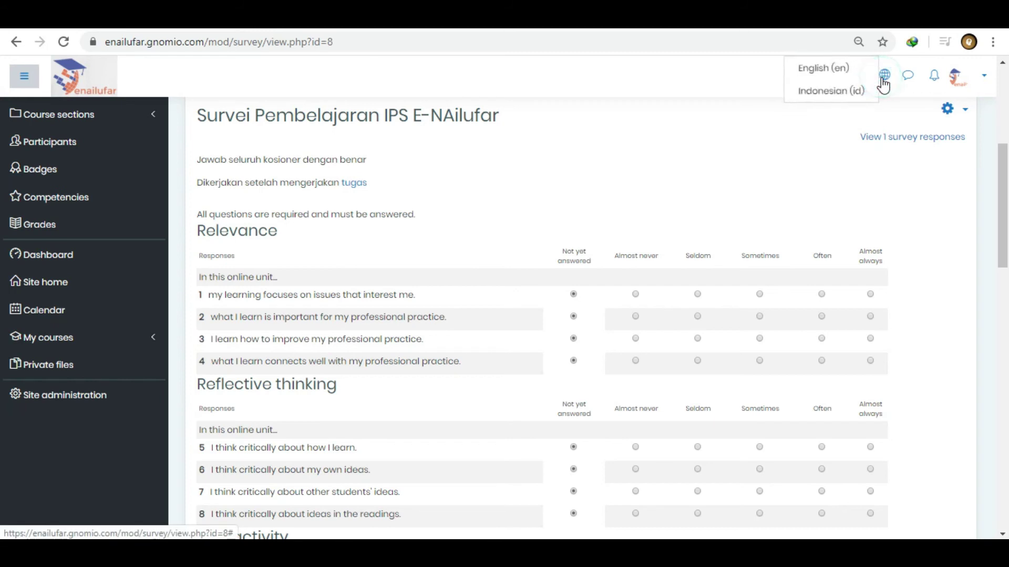
left_click(836, 92)
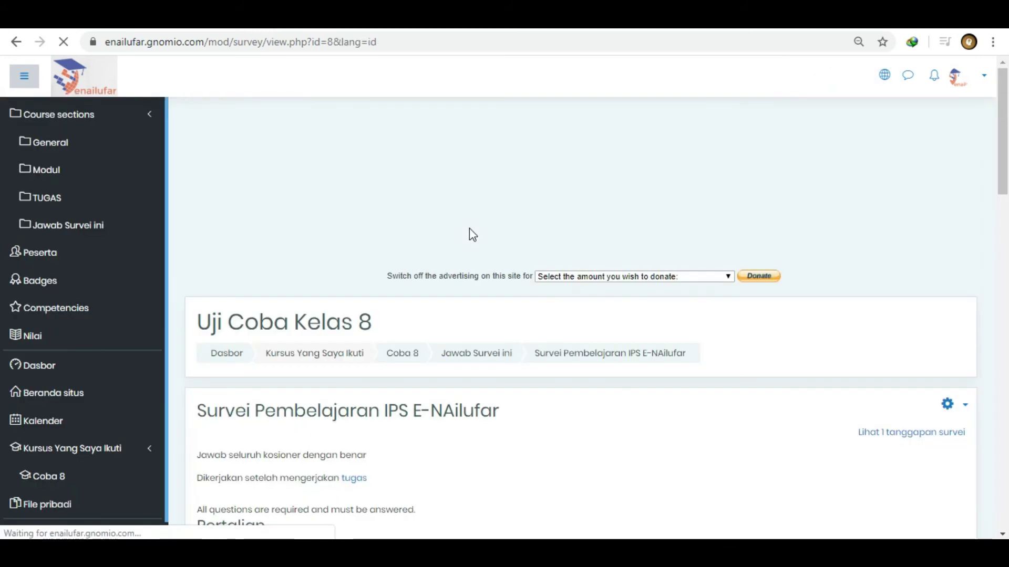
scroll(424, 269, "down", 3)
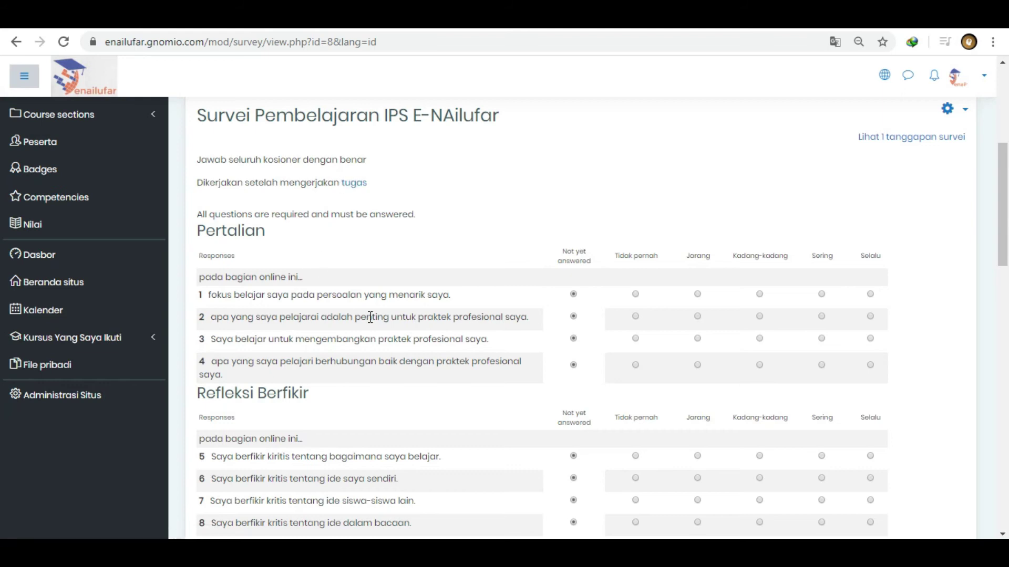
- Answer the Pertalian statements: 1 Kadang-kadang, 2 Selalu, 3 Selalu and 4 Sering
scroll(370, 316, "down", 1)
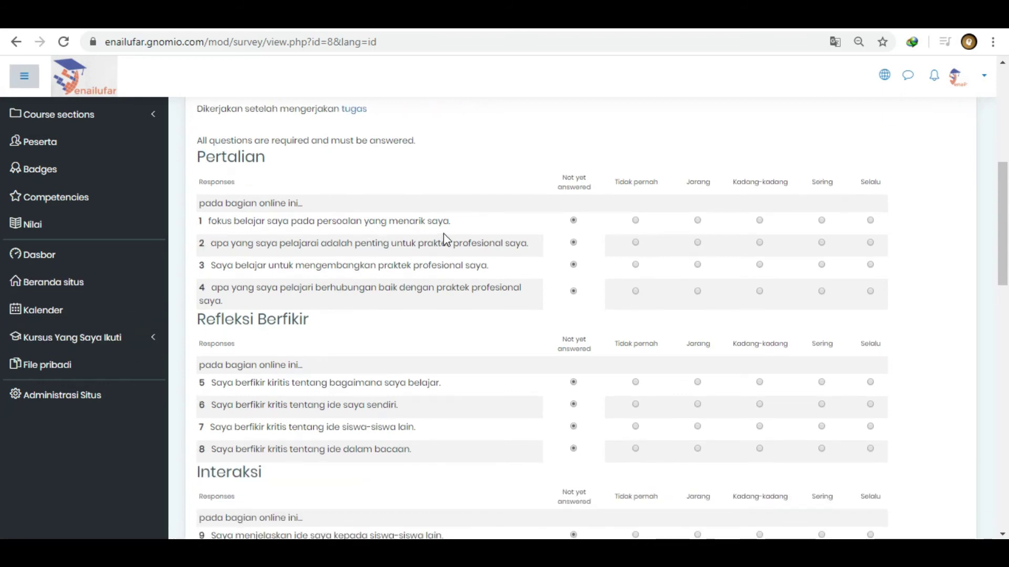
left_click(760, 221)
left_click(870, 242)
left_click(871, 265)
left_click(822, 291)
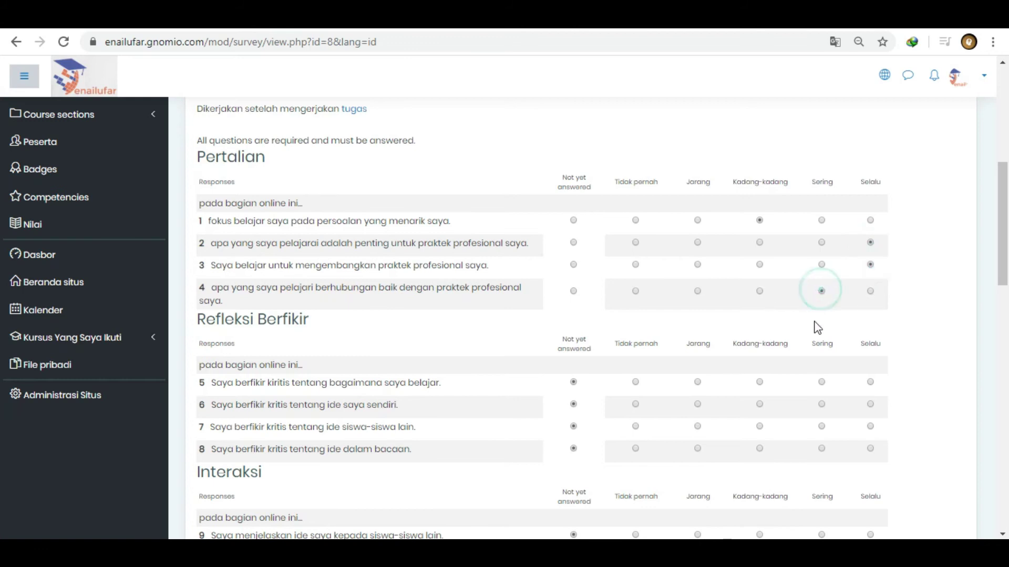
- Answer the Refleksi Berfikir statements 5 Kadang-kadang, 7 Jarang and 8 Sering
scroll(815, 328, "down", 1)
left_click(760, 308)
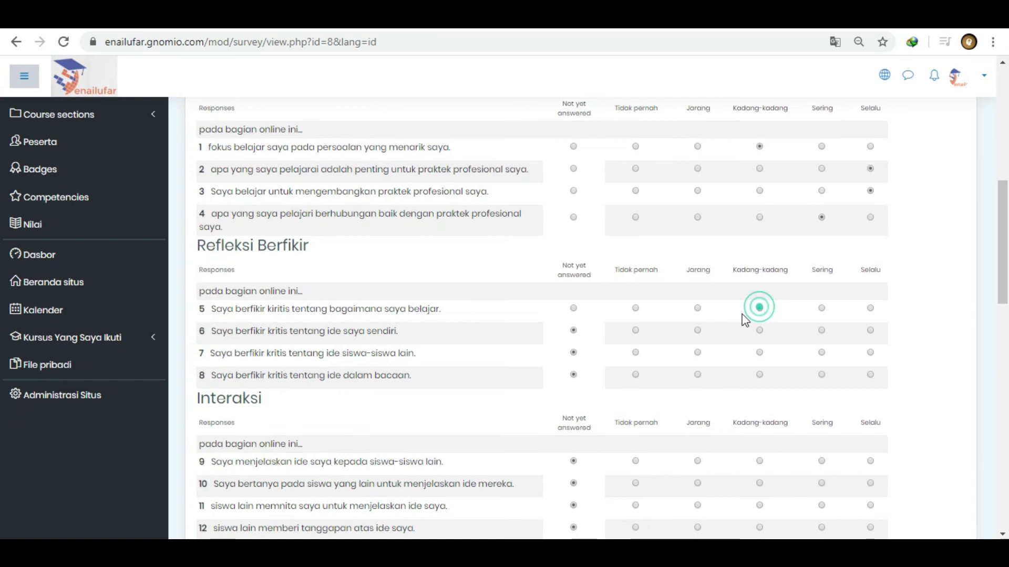
left_click(699, 353)
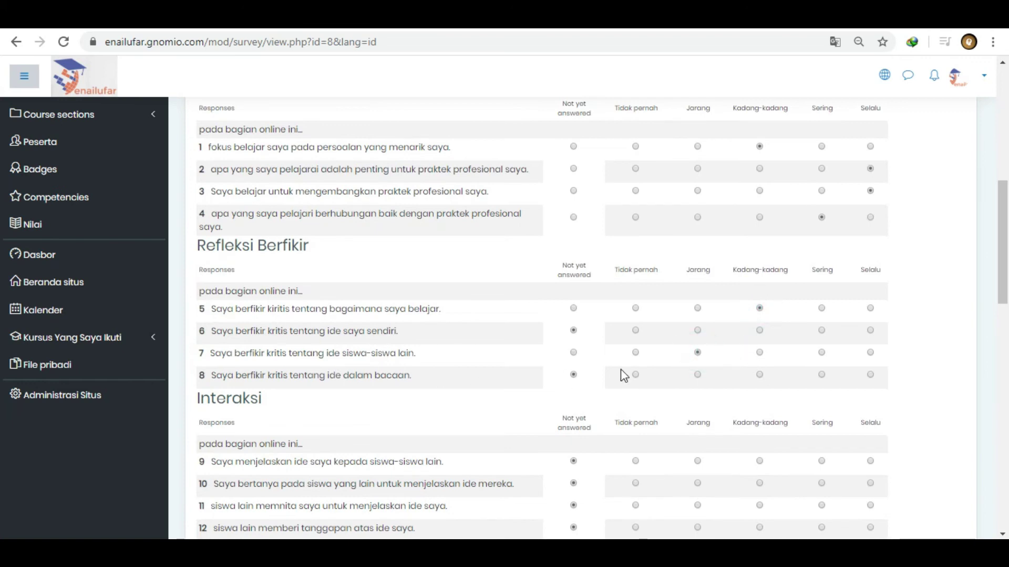
left_click(822, 375)
- Answer the Interaksi statements: 9 Selalu, 10 Sering, 11 Kadang-kadang and 12 Sering
scroll(823, 381, "down", 3)
left_click(870, 314)
left_click(823, 336)
left_click(760, 358)
left_click(822, 380)
- Answer the Support Pengajar statements 14 Sering, 15 Kadang-kadang and 16 Selalu
scroll(822, 381, "down", 4)
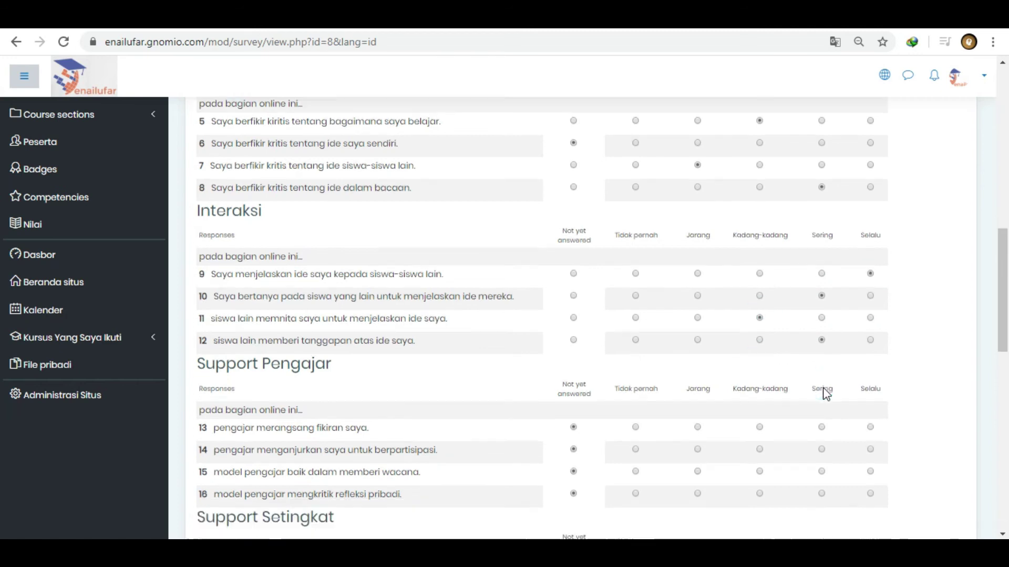
left_click(637, 312)
left_click(698, 312)
left_click(760, 291)
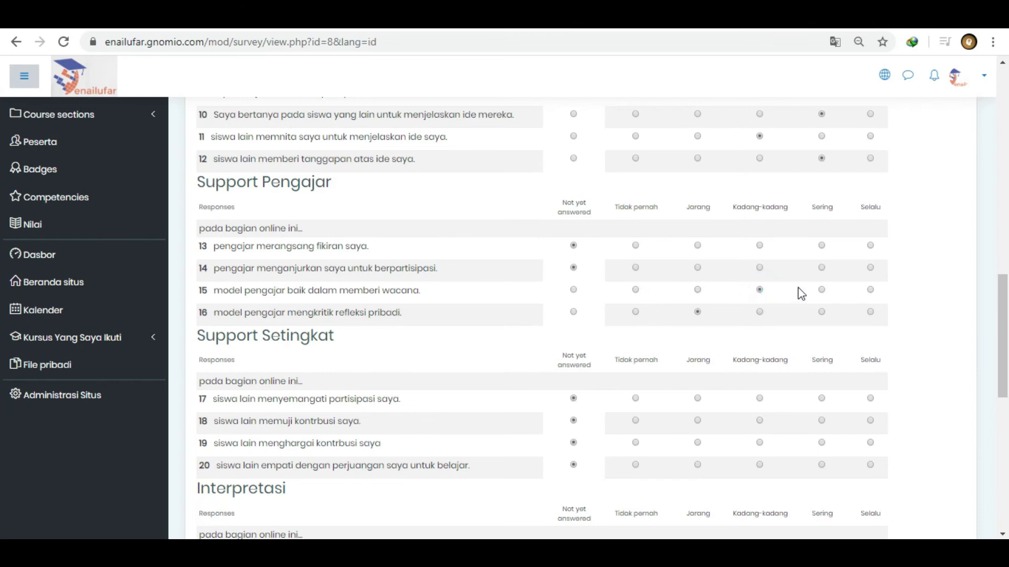
scroll(827, 278, "down", 1)
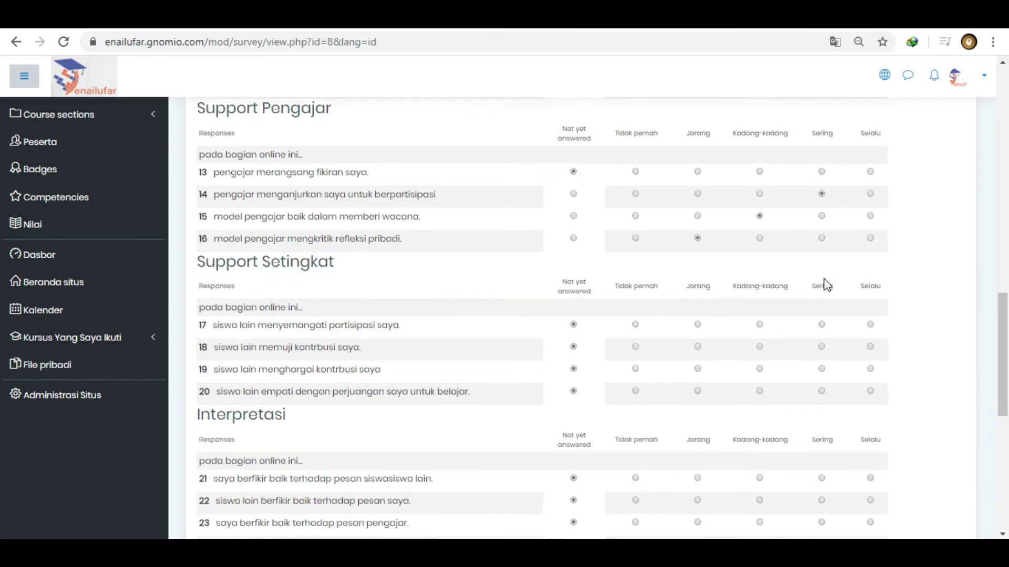
left_click(870, 238)
- Answer the Support Setingkat statements: 17 Jarang, 18 Kadang-kadang, 19 Kadang-kadang and 20 Sering
scroll(858, 316, "down", 1)
left_click(822, 317)
left_click(761, 273)
left_click(698, 251)
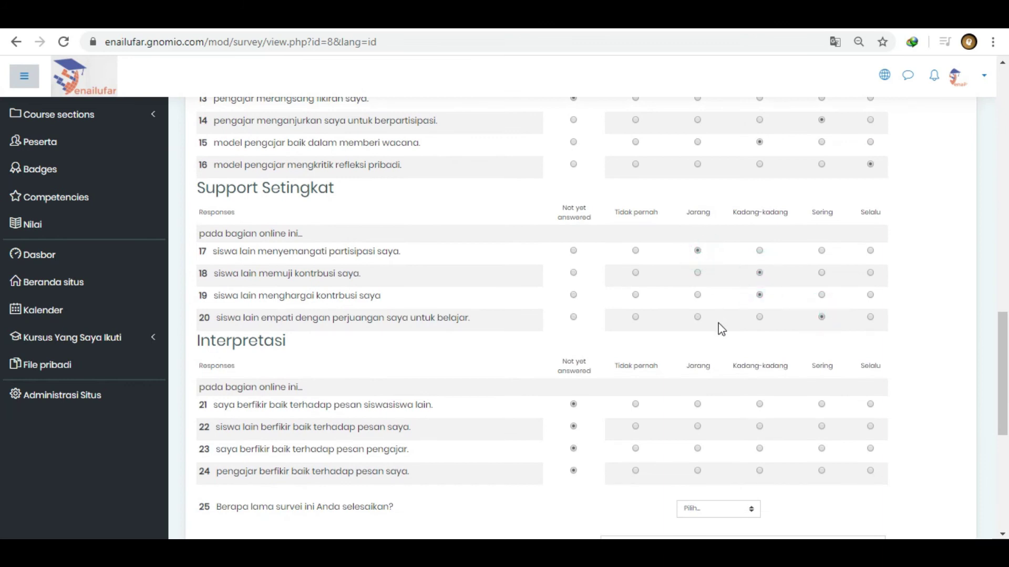
- Answer the Interpretasi statements: 21 Jarang, 22 Sering, 23 Kadang-kadang and 24 Sering
scroll(718, 331, "down", 1)
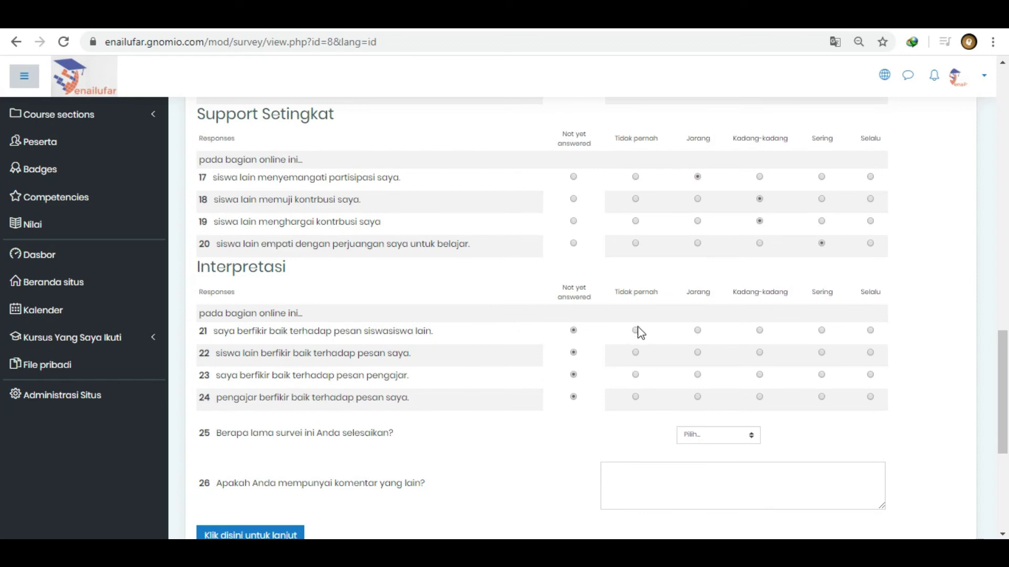
left_click(697, 330)
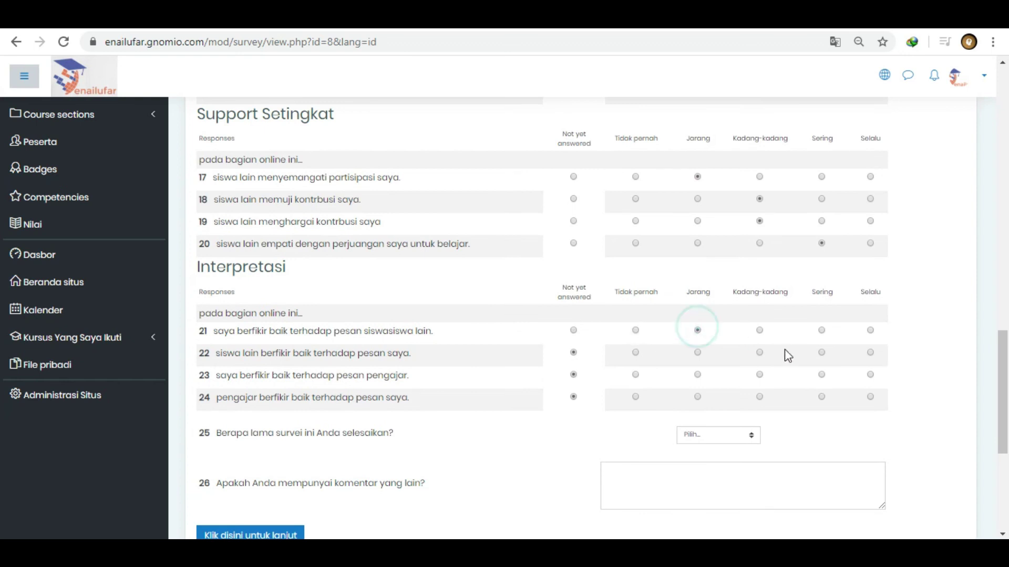
left_click(759, 374)
left_click(823, 398)
- Set the survey completion time in question 25 to 5-10 menit and enter "good job" as the comment in question 26
scroll(799, 406, "down", 3)
left_click(751, 288)
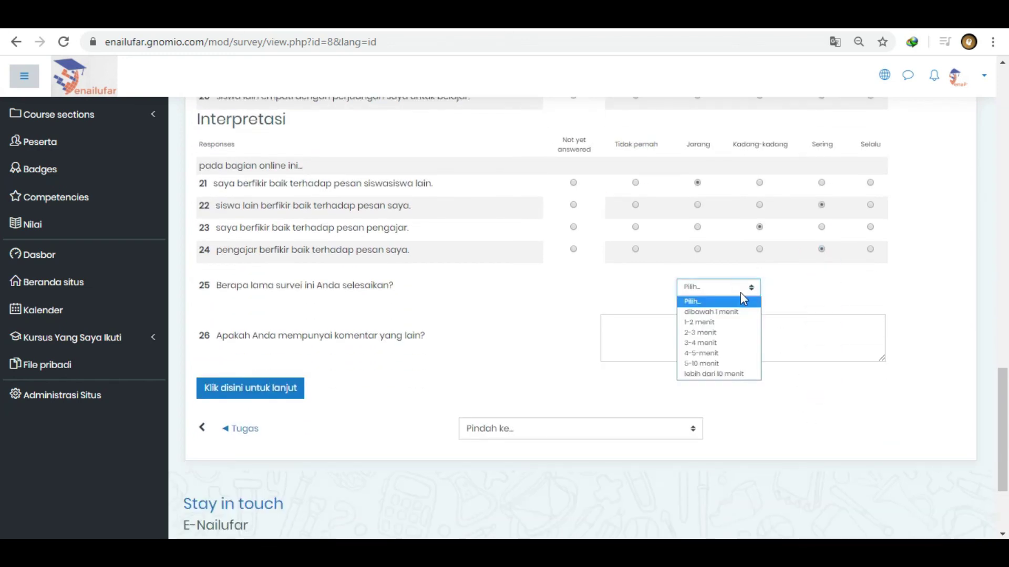
left_click(728, 362)
left_click(710, 350)
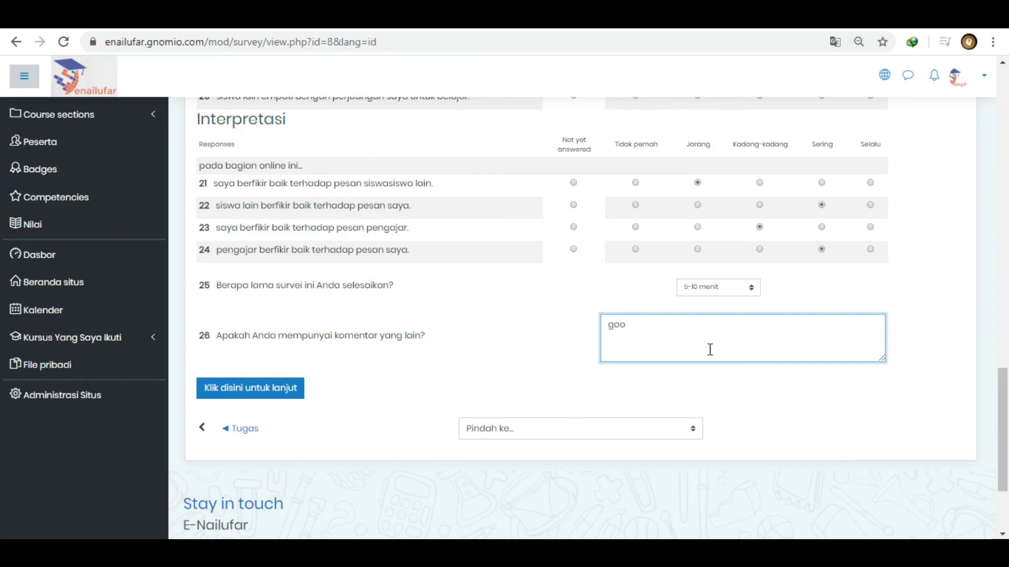
mouse_move(859, 486)
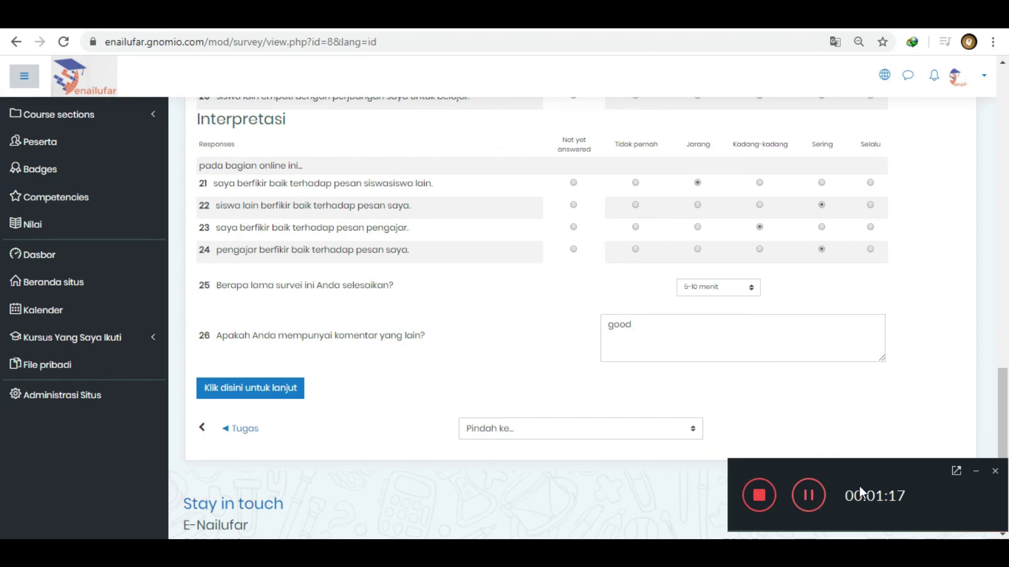
left_click(973, 470)
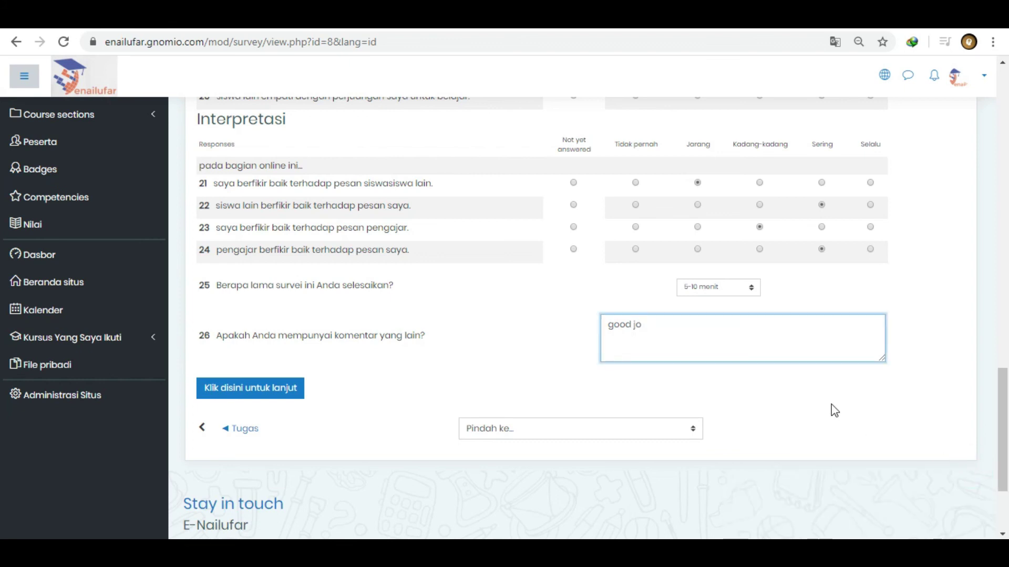
- Try to submit the survey answers
scroll(830, 402, "down", 2)
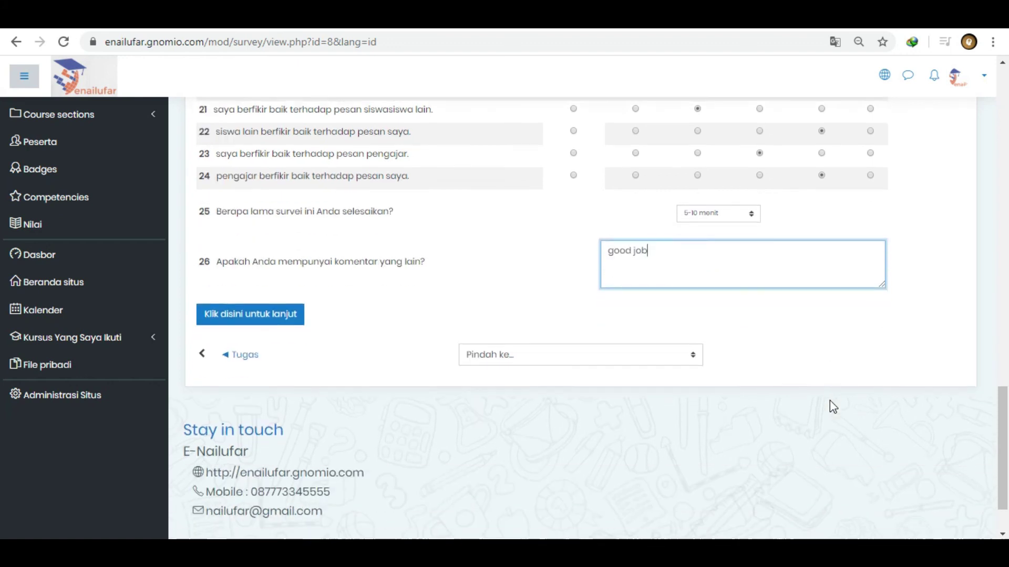
left_click(272, 318)
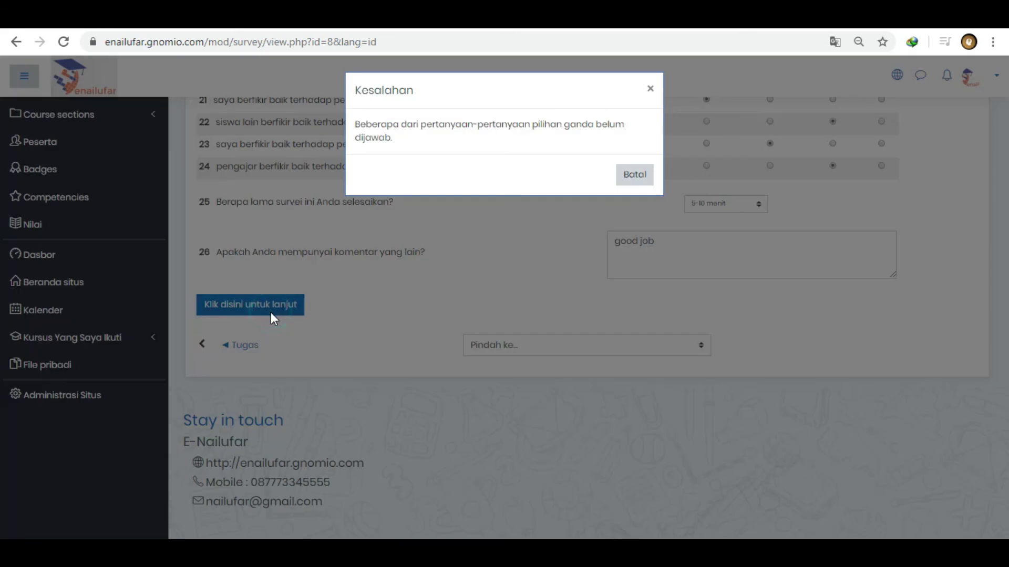
- Dismiss the error notice and answer Support Pengajar statement 13 with Kadang-kadang
left_click(624, 176)
scroll(626, 206, "up", 1)
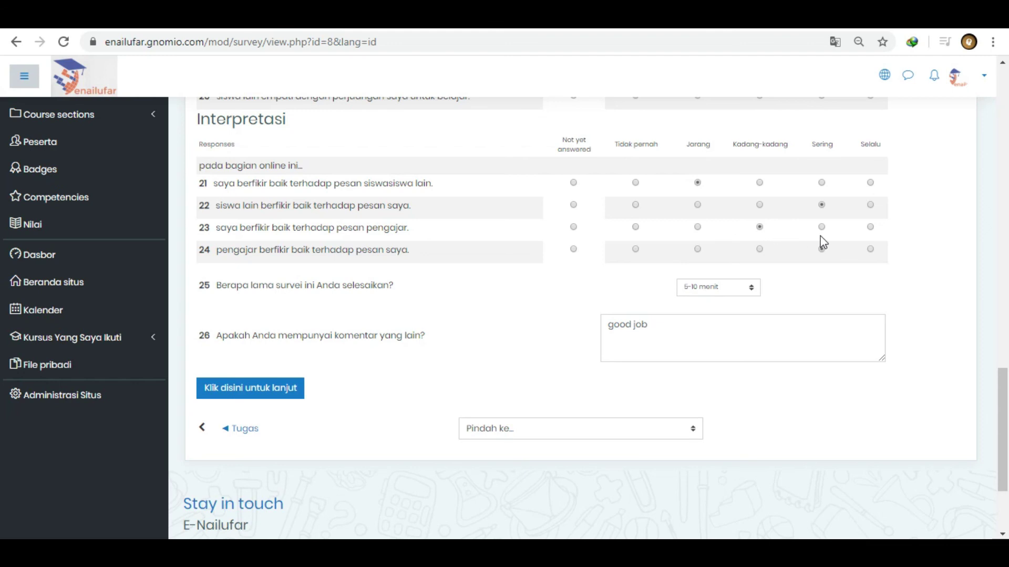
scroll(820, 240, "up", 2)
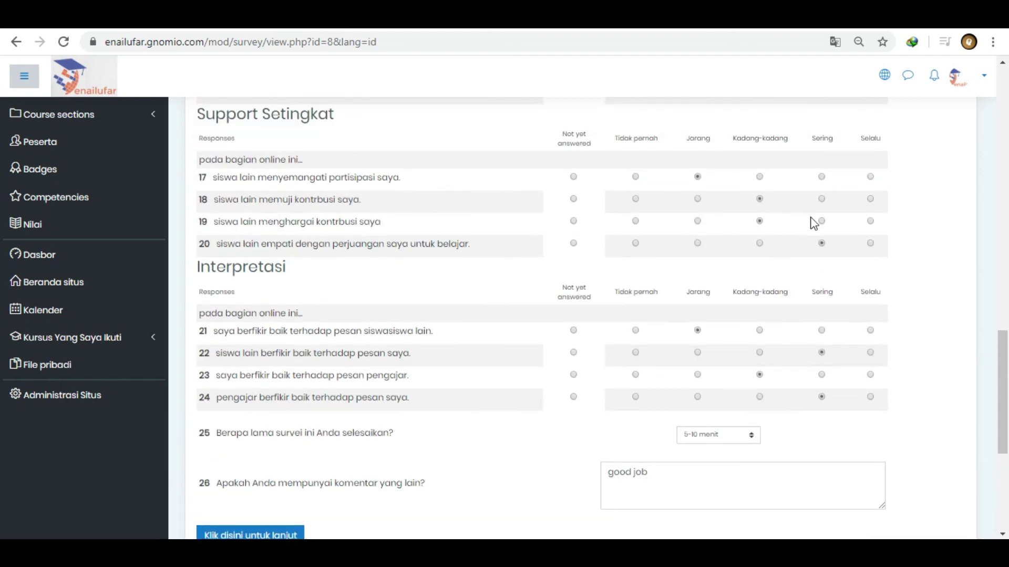
scroll(813, 219, "up", 1)
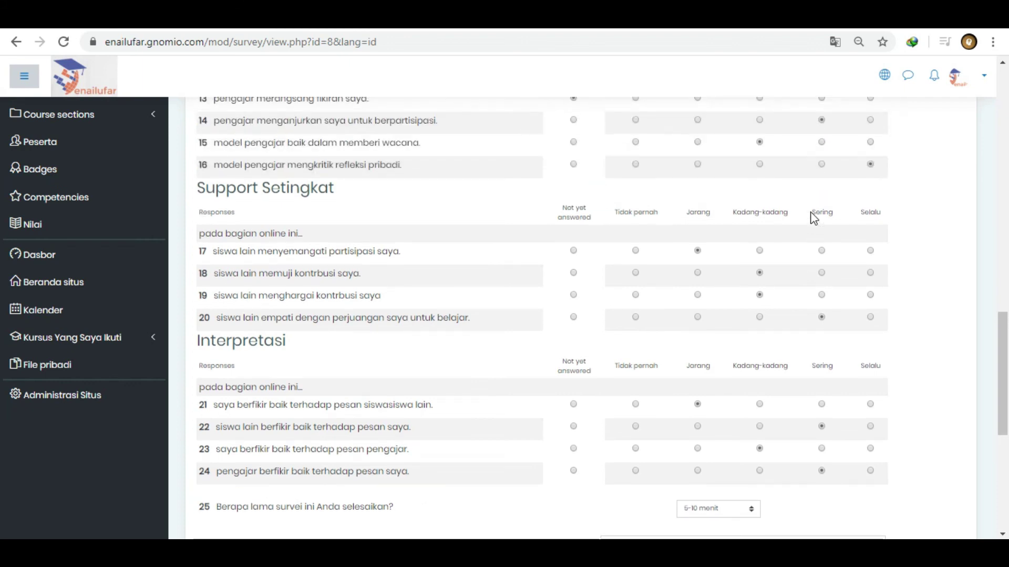
scroll(814, 218, "up", 1)
left_click(758, 172)
- Check the earlier survey sections for missed statements and answer Refleksi Berfikir statement 6 with Kadang-kadang
scroll(788, 192, "up", 1)
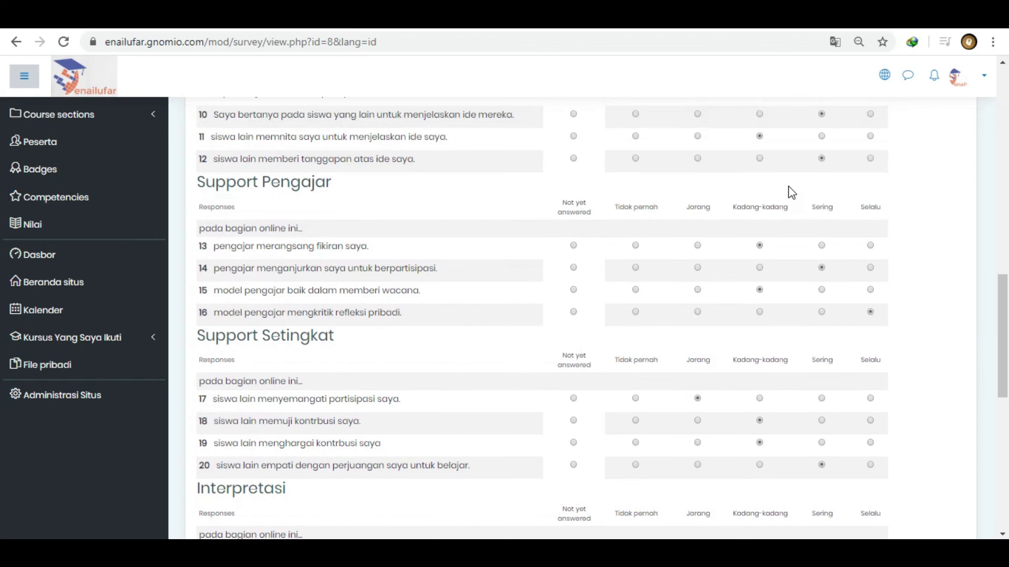
scroll(790, 192, "up", 1)
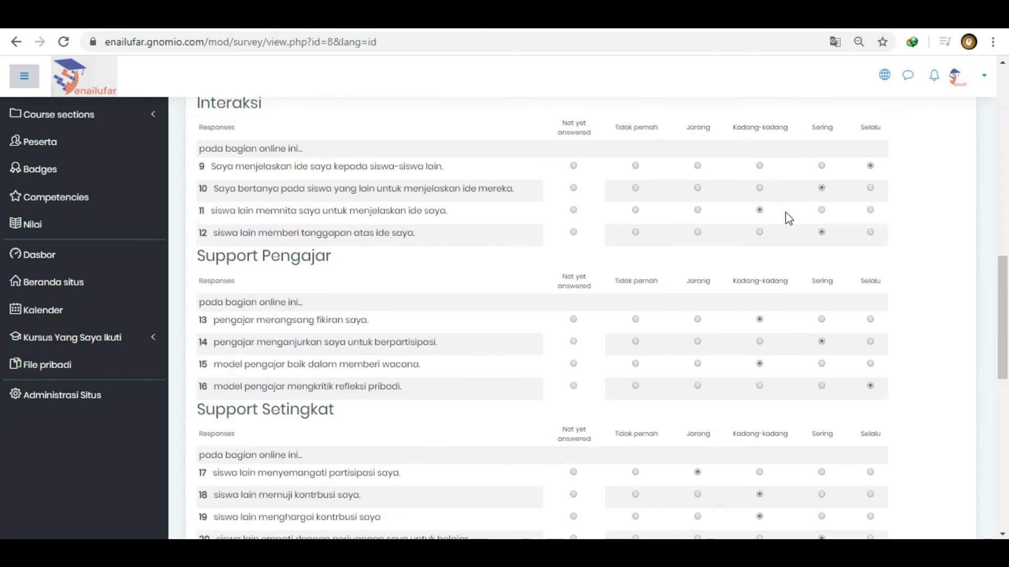
scroll(784, 207, "up", 2)
left_click(760, 182)
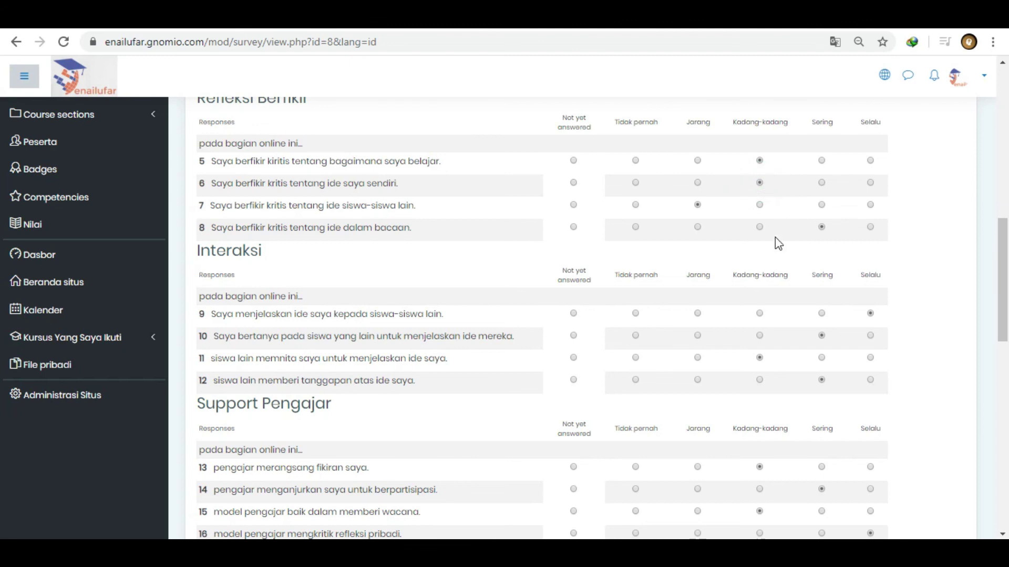
- Review the first survey statements, submit the completed survey and continue to the course page
scroll(775, 237, "up", 2)
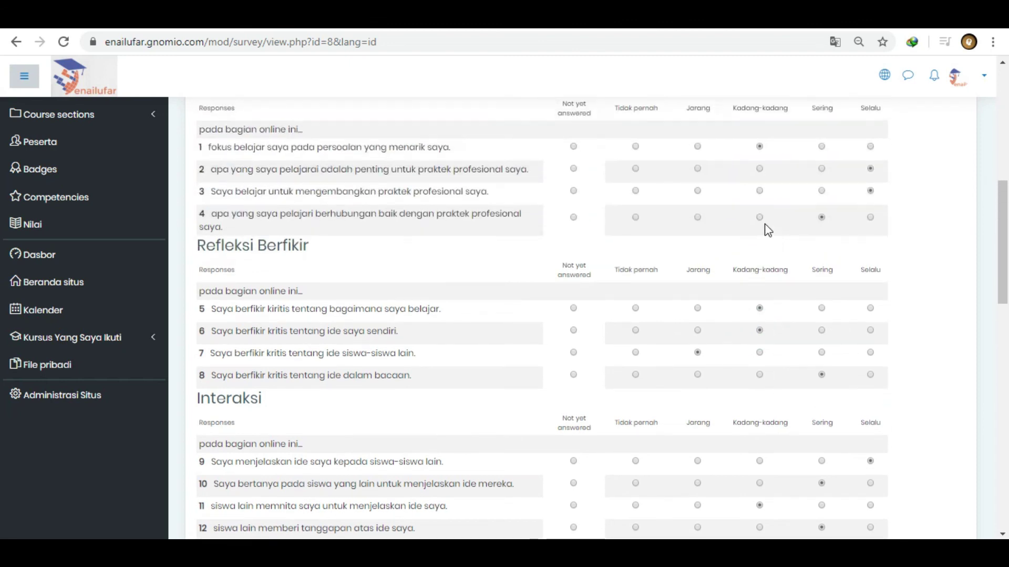
scroll(767, 230, "up", 2)
scroll(764, 222, "down", 14)
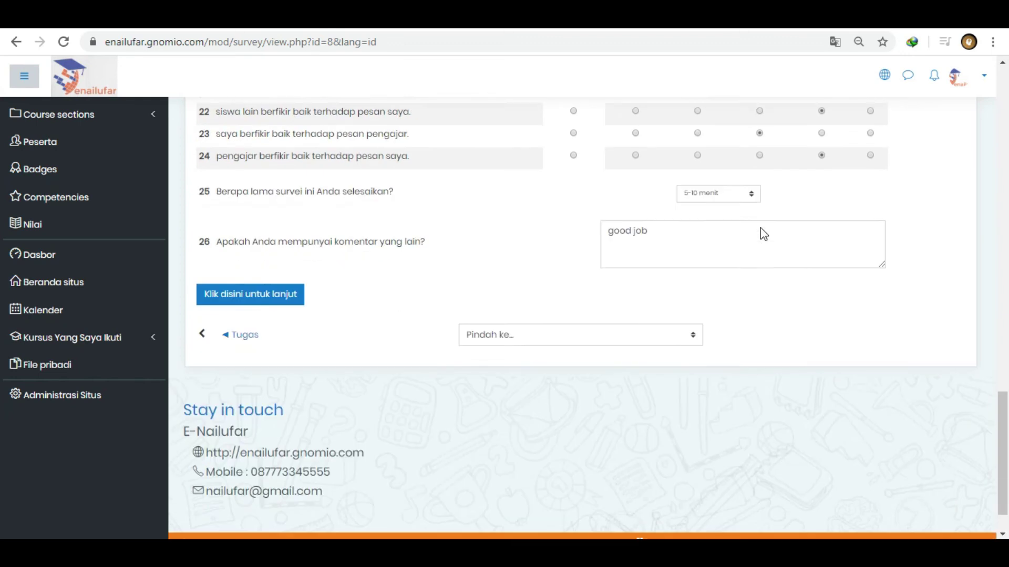
scroll(763, 234, "down", 1)
left_click(276, 245)
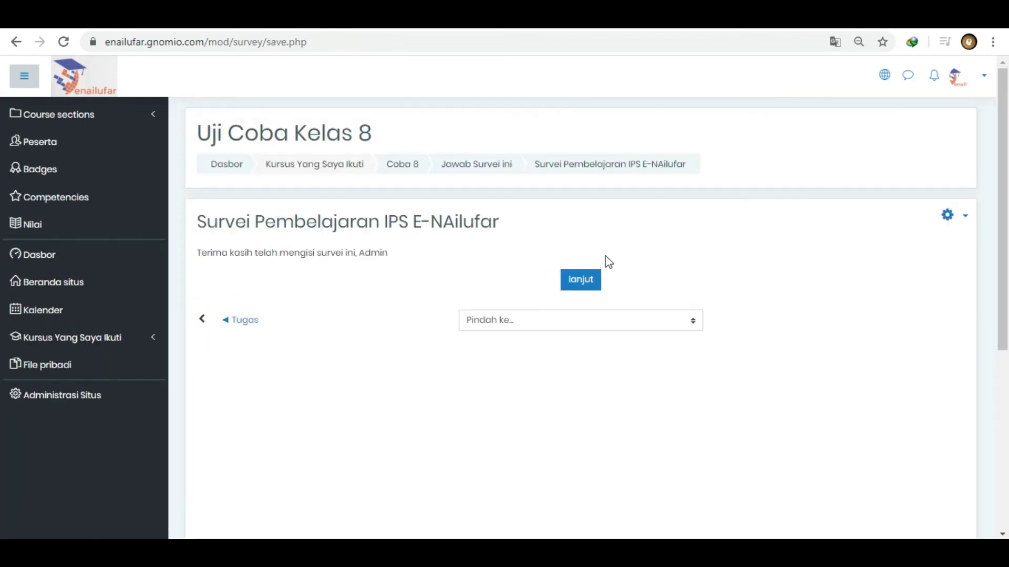
left_click(583, 283)
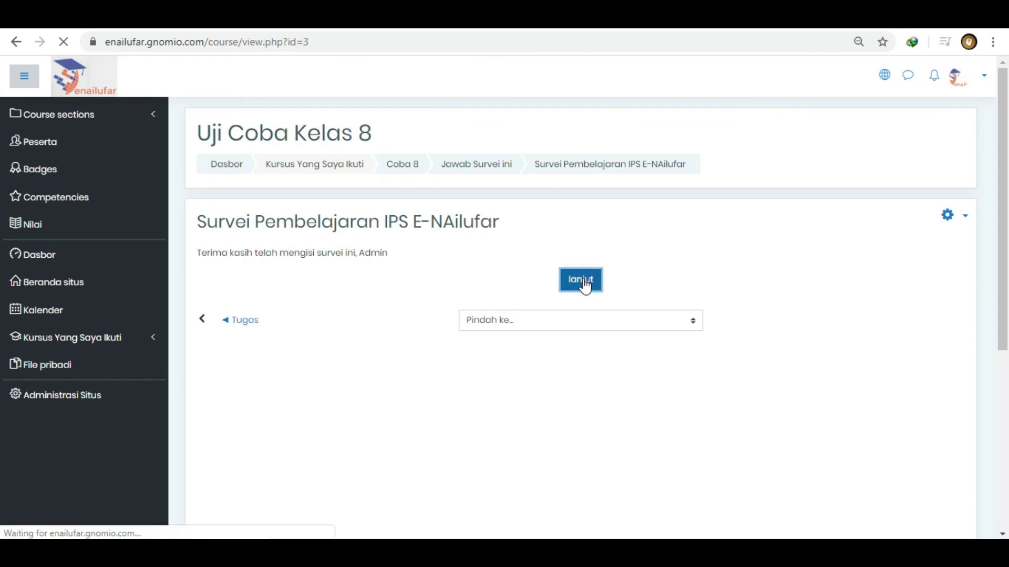
- Look over the Tugas and survey sections of the course page and open the user account options
scroll(585, 286, "down", 8)
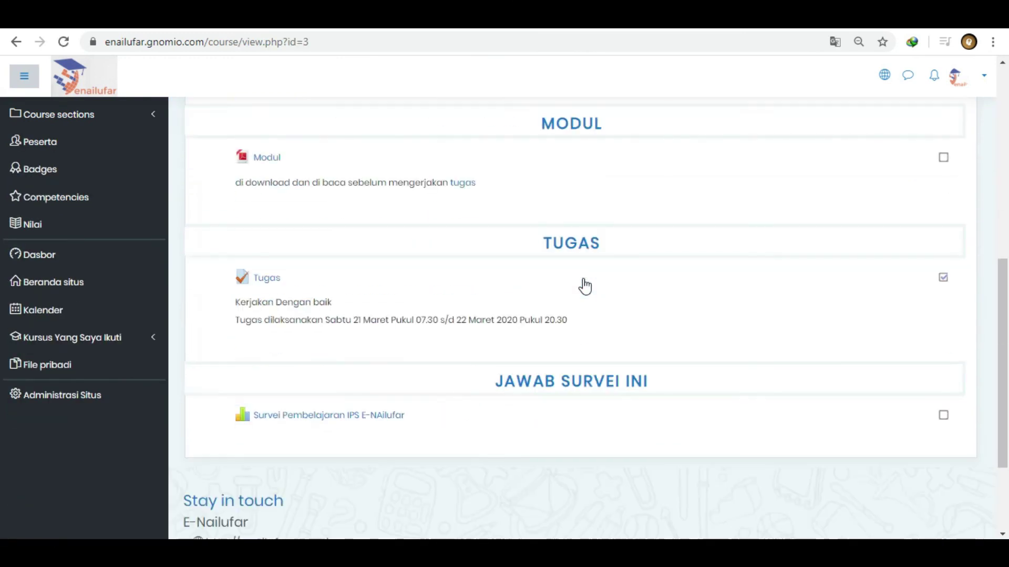
left_click(984, 78)
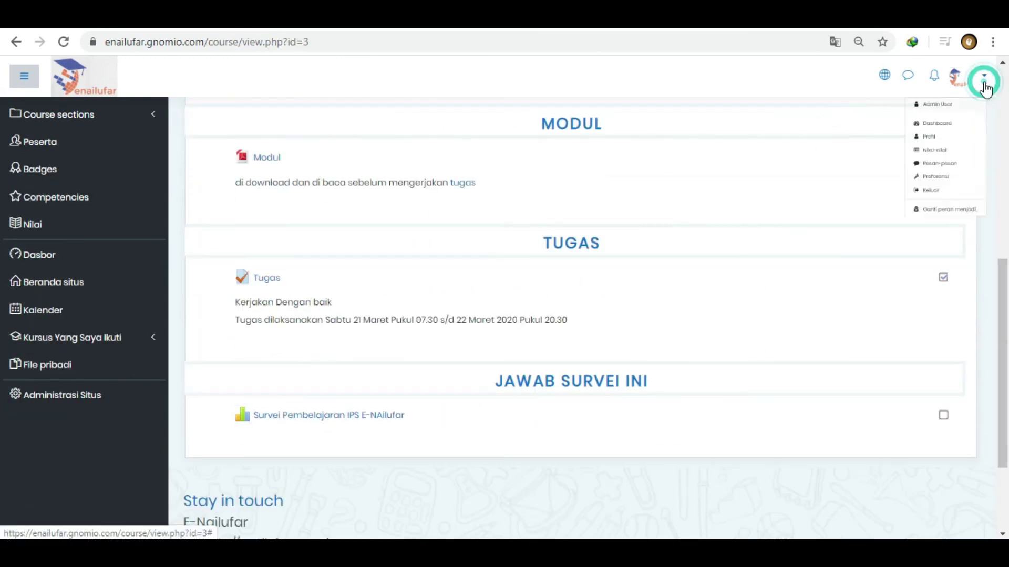